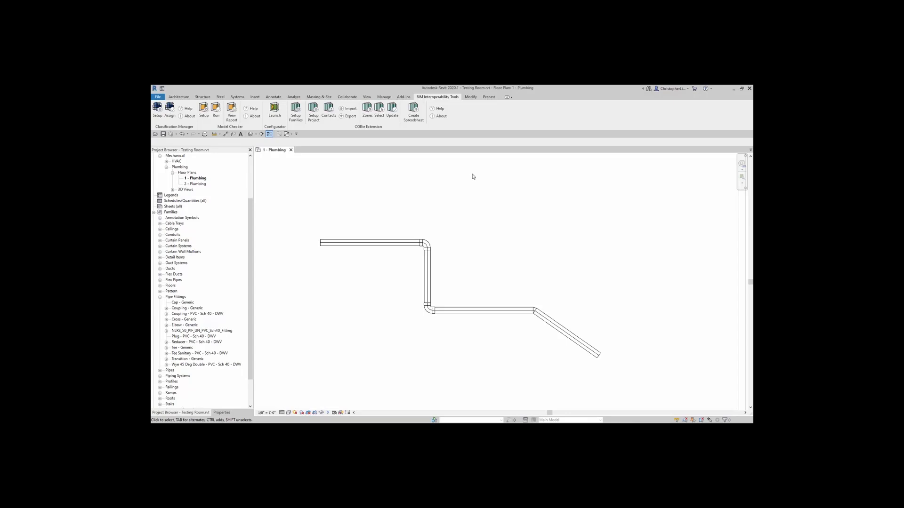
Step: Open Model Checker Setup on the BIM Interoperability Tools tab to view the Current Checkset dialog
click(448, 101)
click(447, 100)
click(448, 100)
click(447, 100)
click(239, 130)
click(209, 124)
click(229, 122)
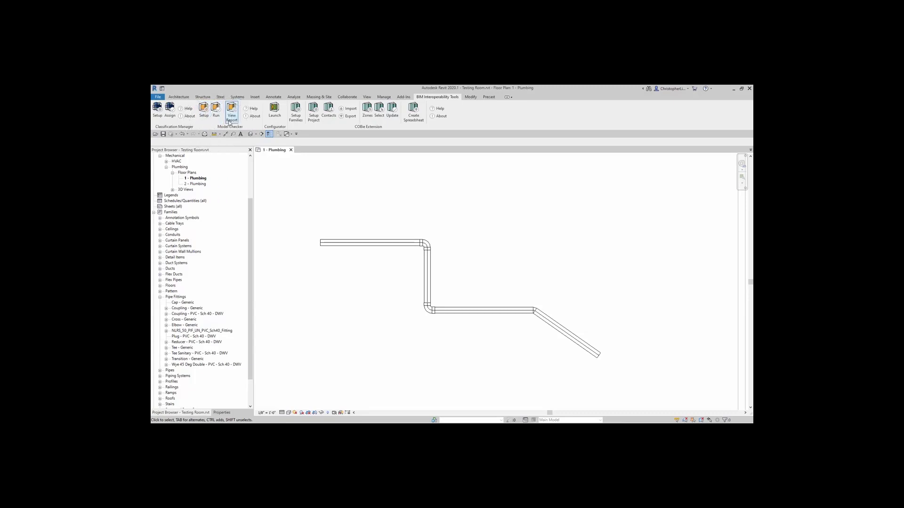
click(254, 110)
click(254, 111)
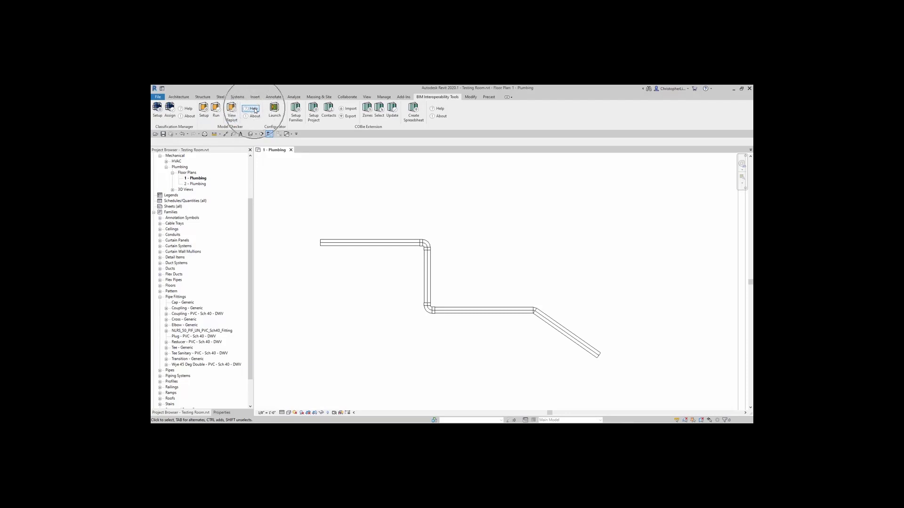
click(255, 116)
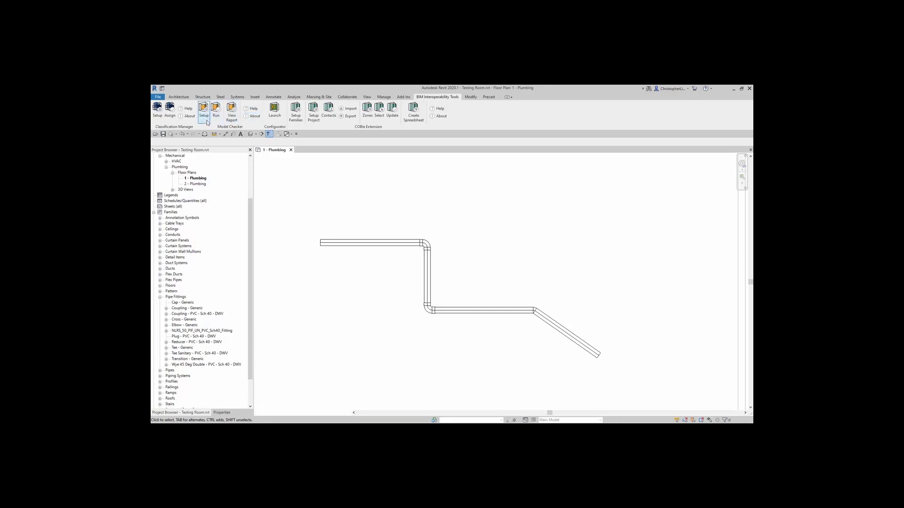
click(204, 113)
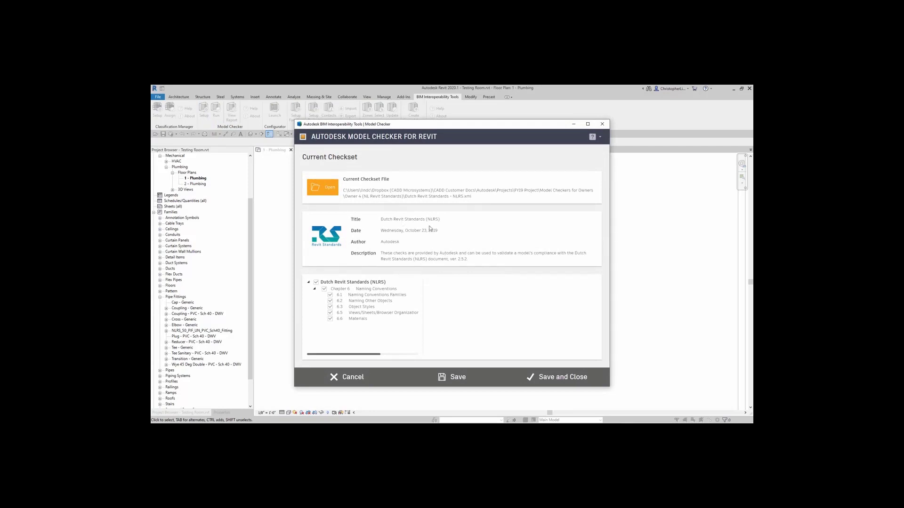
click(335, 191)
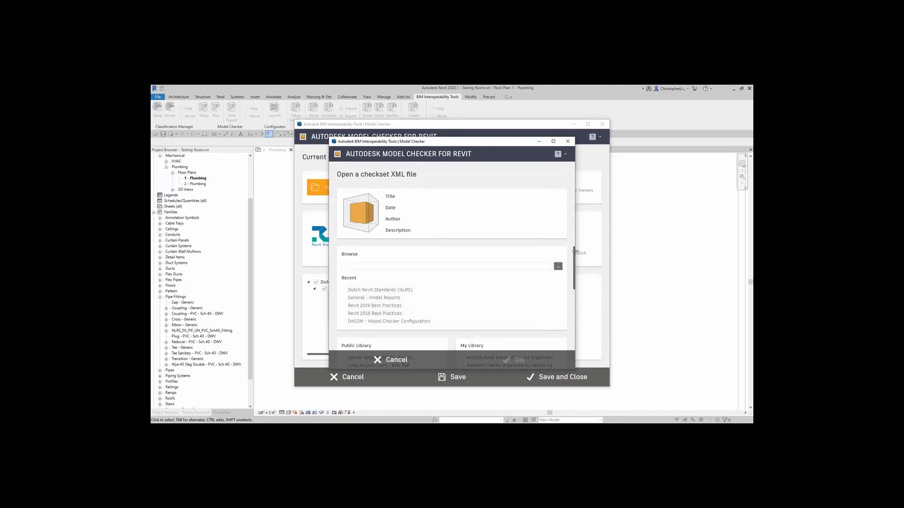
mouse_move(574, 257)
mouse_down()
mouse_move(576, 312)
mouse_move(573, 294)
mouse_up()
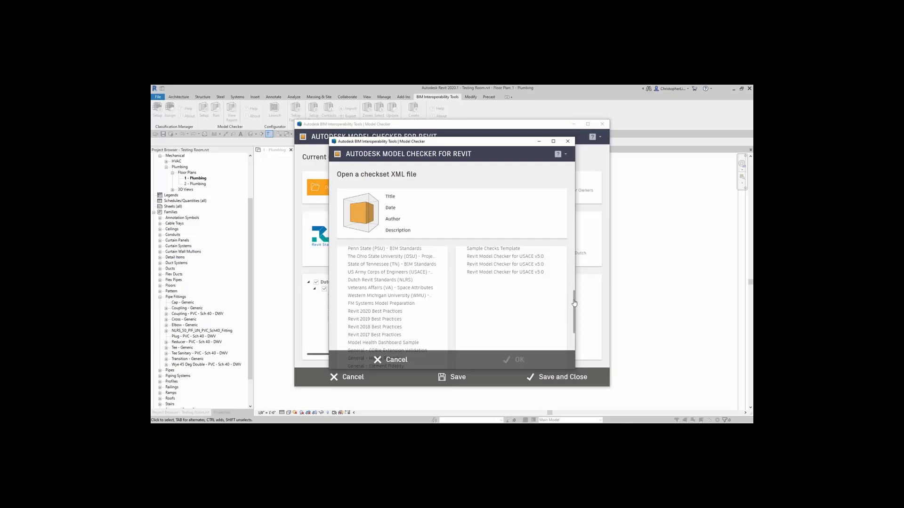
click(386, 280)
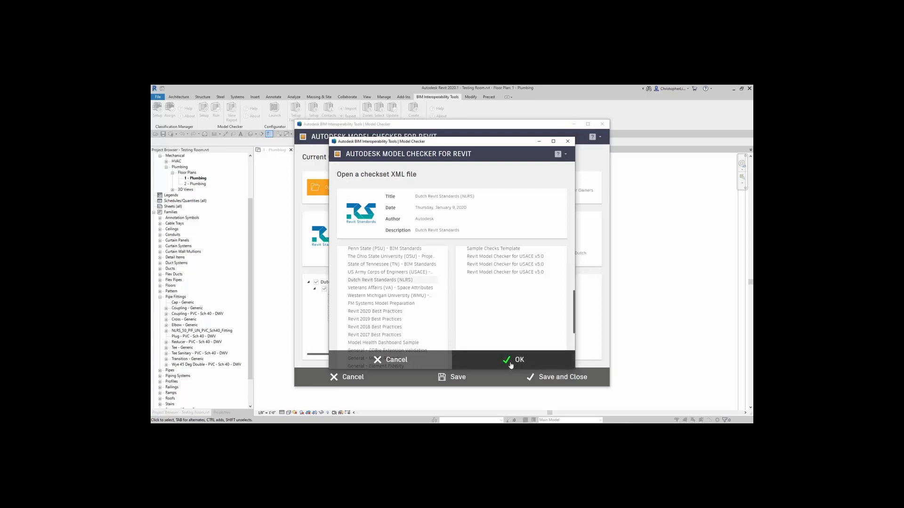
click(419, 360)
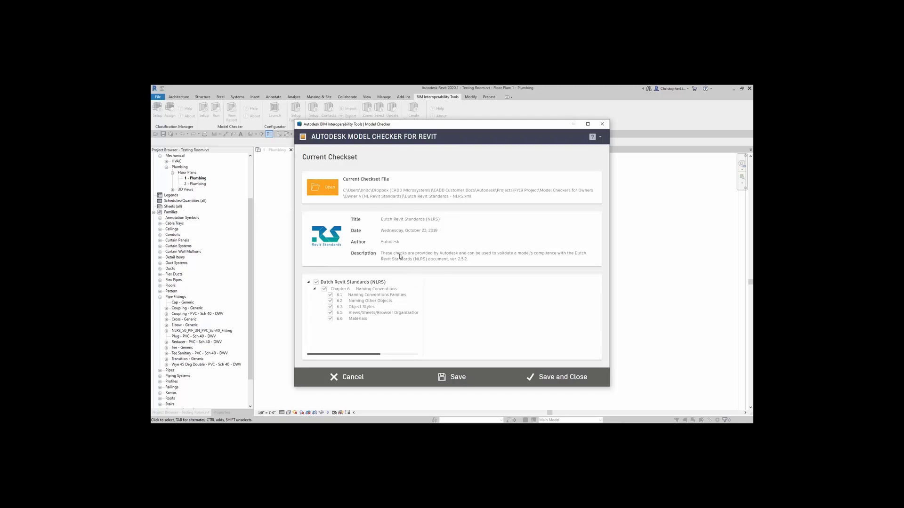
Step: Expand Chapter 6 Naming Conventions, browse groups 6.1–6.6, and settle on 6.1 Families
click(374, 291)
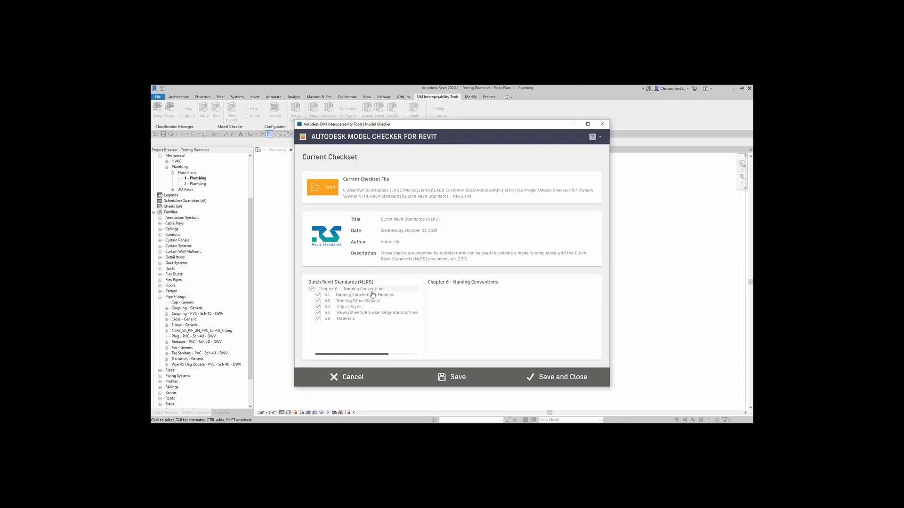
click(372, 296)
click(365, 302)
click(356, 307)
click(357, 312)
click(357, 319)
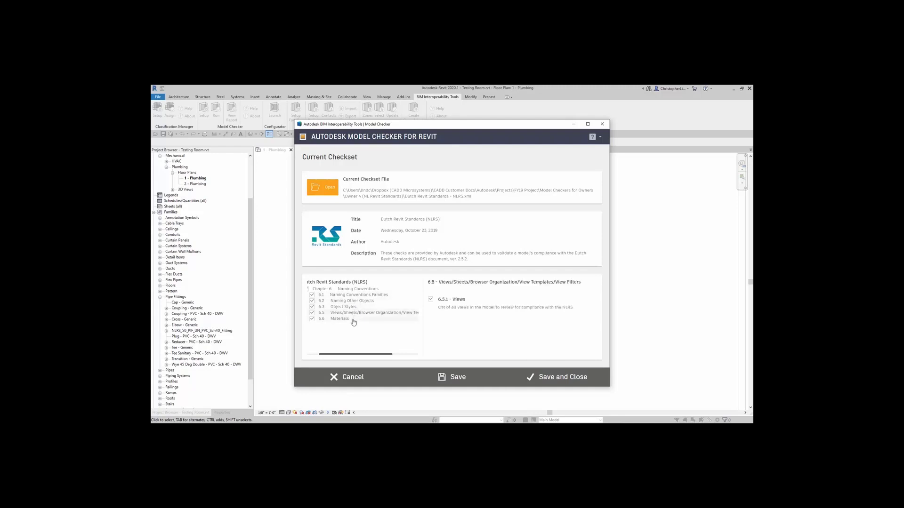
click(361, 296)
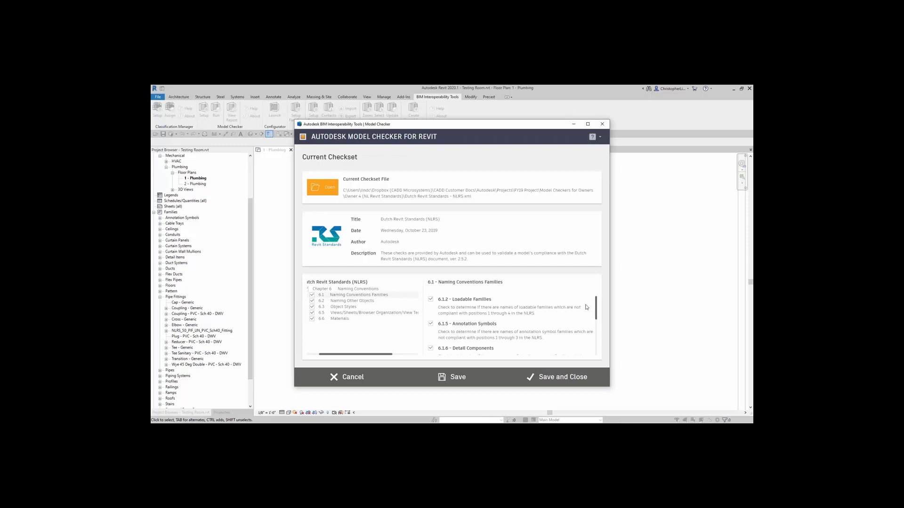
mouse_move(597, 308)
mouse_down()
mouse_move(598, 337)
mouse_move(597, 304)
mouse_up()
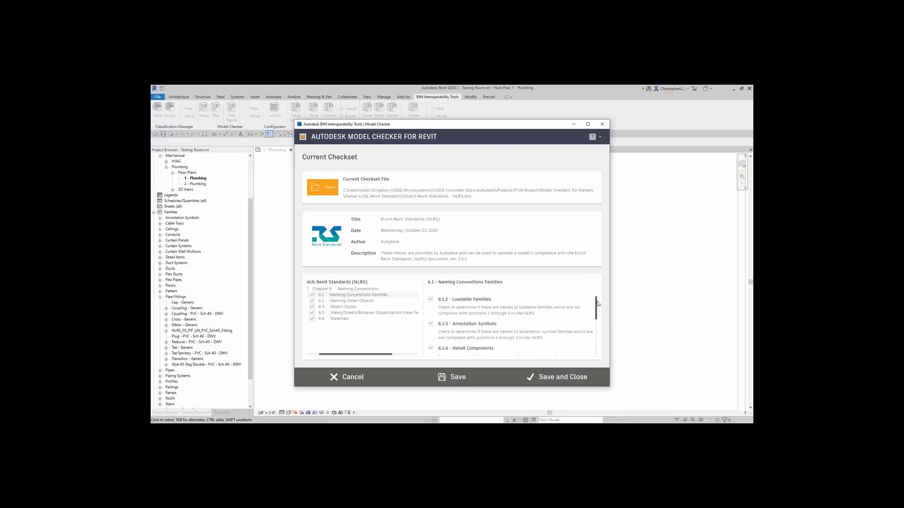
Step: Uncheck 6.1.5 Annotation Symbols and 6.1.10 Filled Regions and Hatch Patterns
click(430, 324)
scroll(521, 327, down, 5)
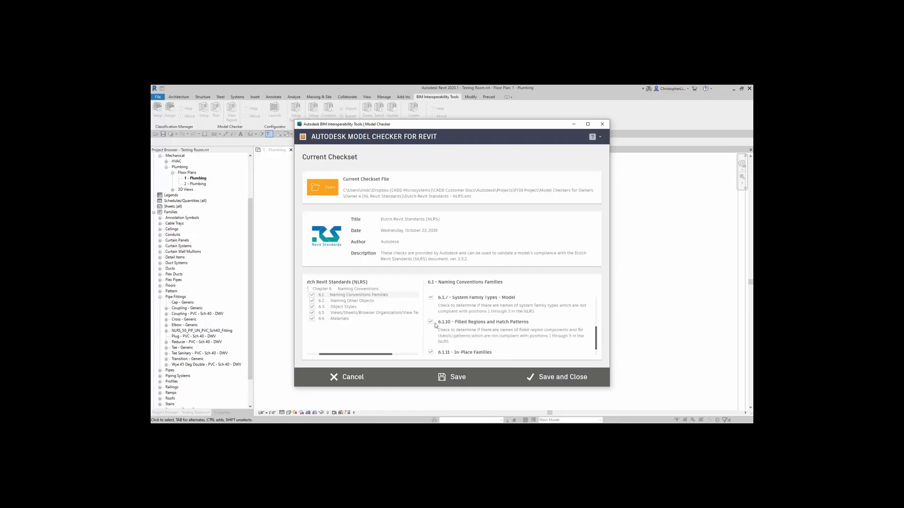
click(432, 323)
Step: Show section 6.1 Naming conventions Families in the Dutch Revit Standards PDF
click(328, 297)
click(328, 296)
click(328, 297)
drag(349, 354, 336, 354)
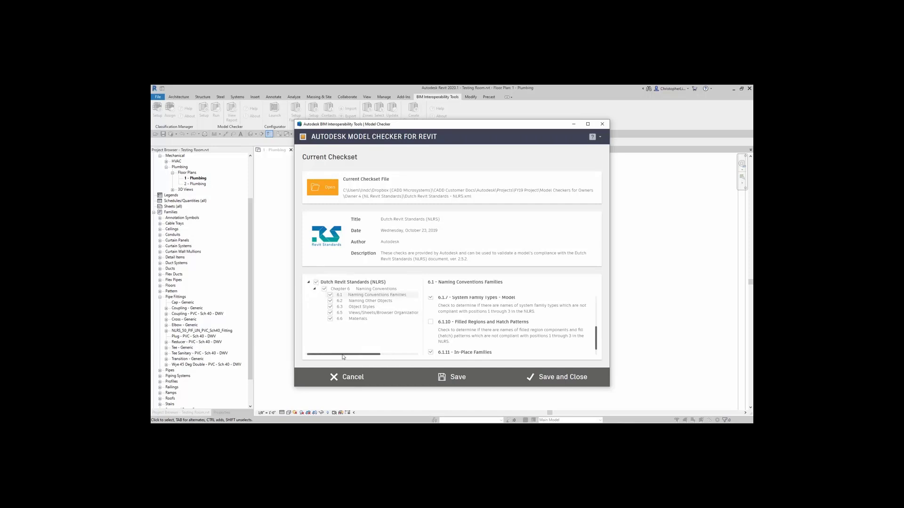
click(344, 296)
click(344, 297)
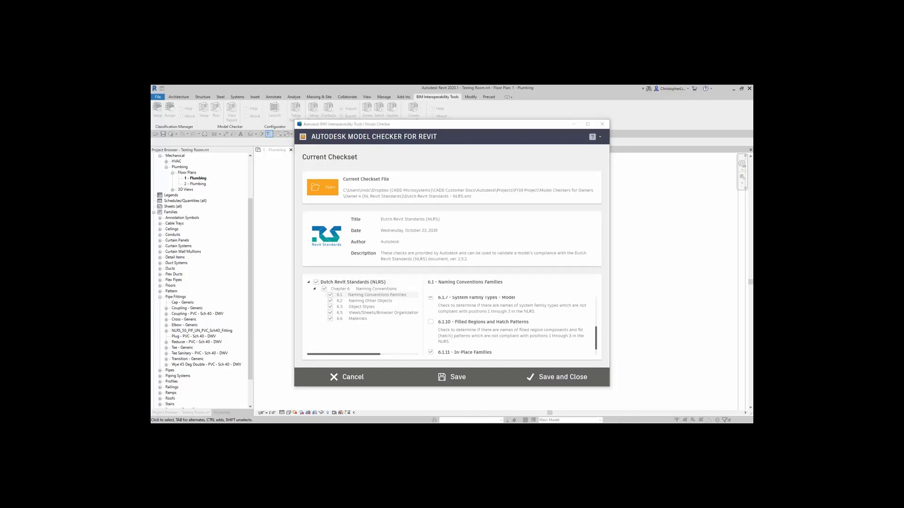
click(342, 296)
click(365, 297)
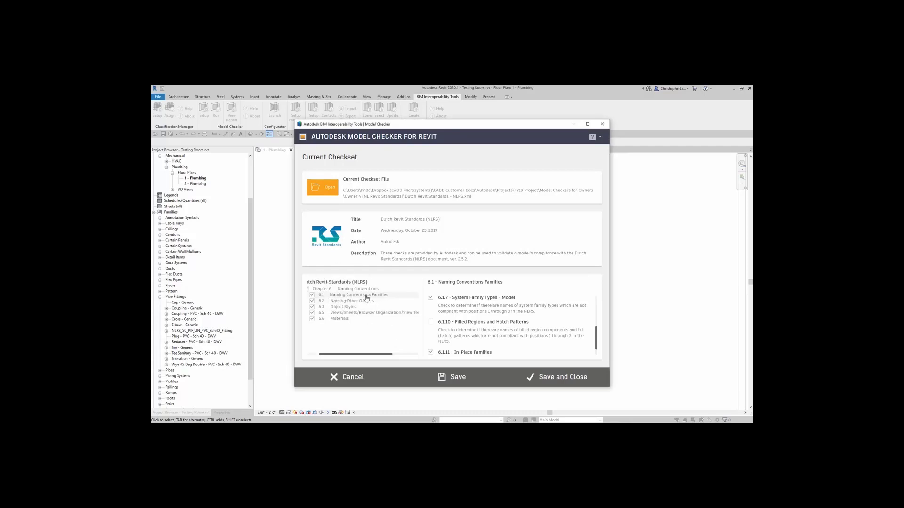
drag(596, 338, 597, 303)
click(469, 312)
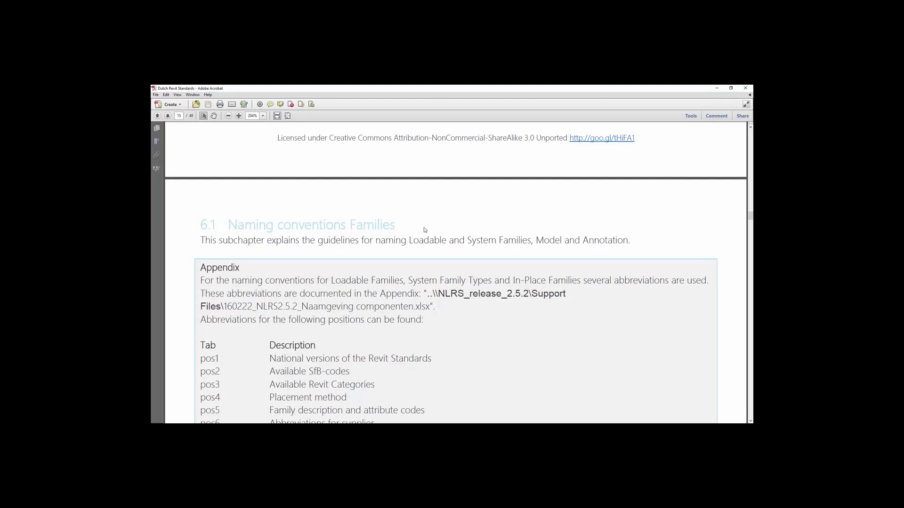
Step: Scroll the Dutch Revit Standards PDF down to the country code section
scroll(292, 238, down, 3)
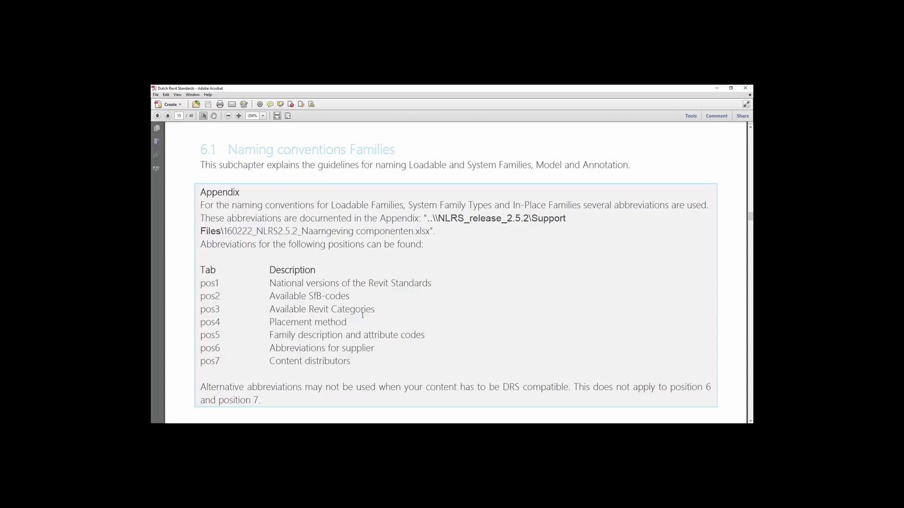
scroll(363, 314, down, 1)
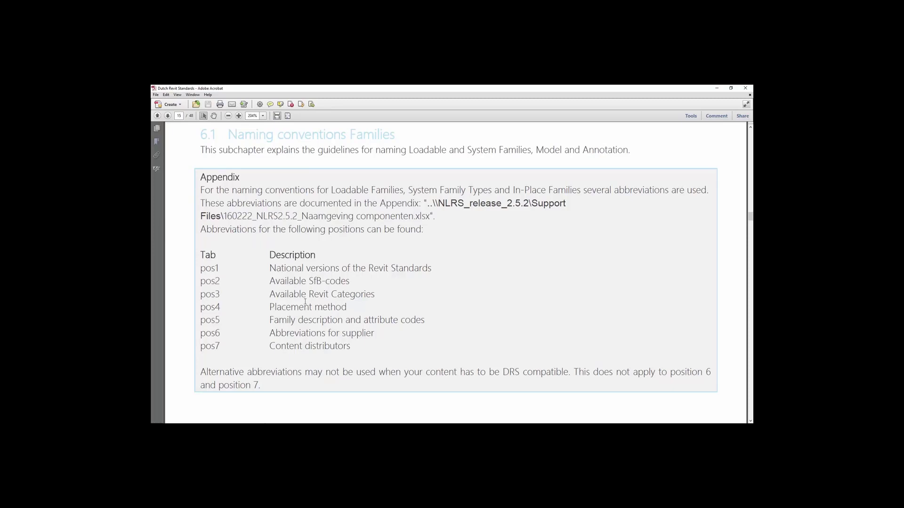
scroll(305, 302, down, 5)
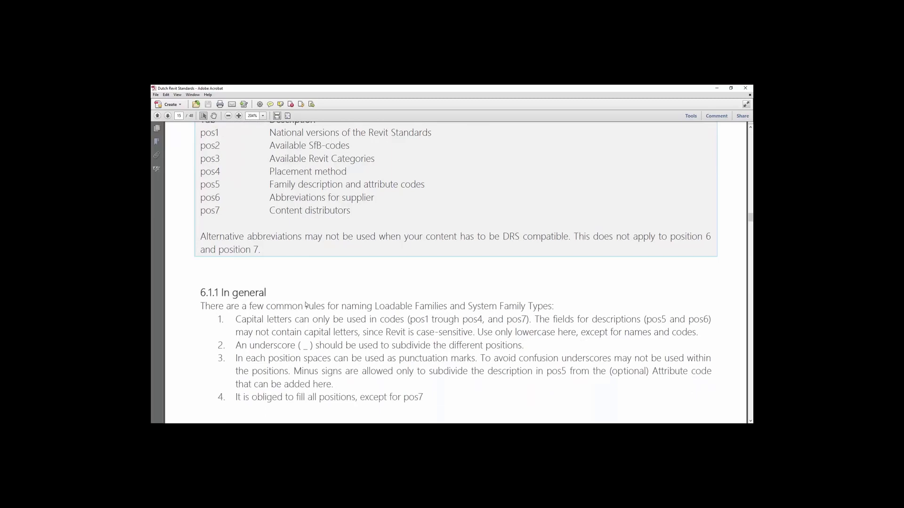
scroll(305, 303, down, 3)
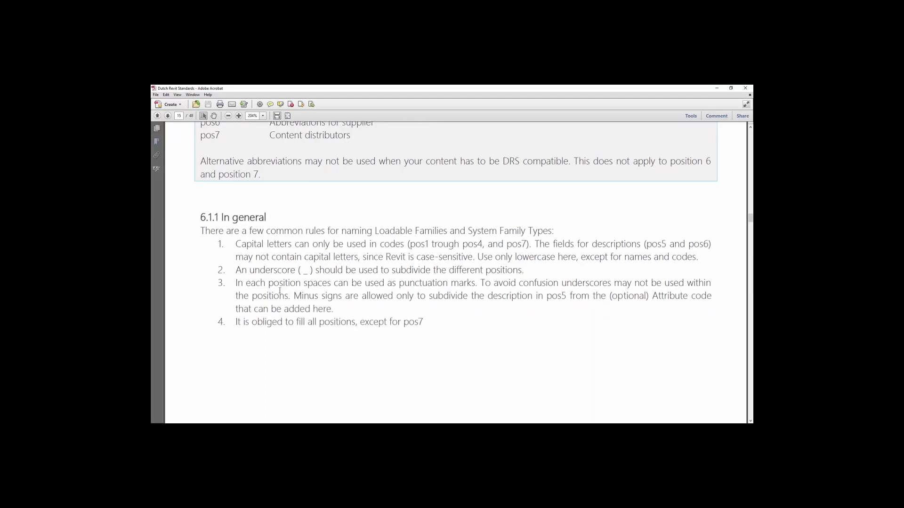
scroll(280, 291, down, 1)
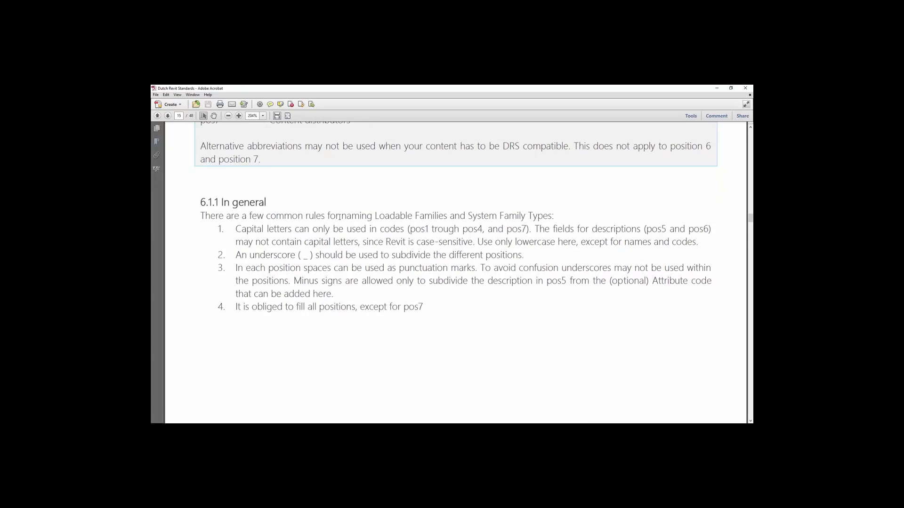
scroll(332, 282, down, 8)
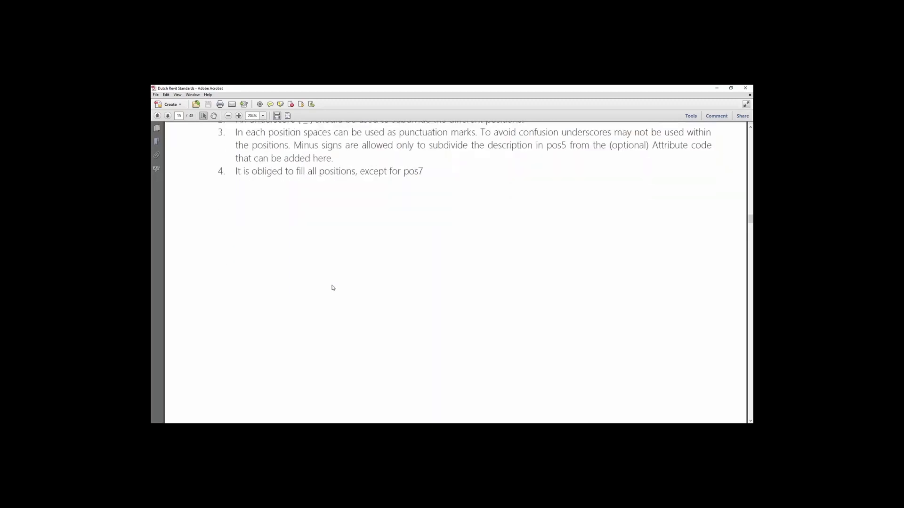
scroll(333, 288, down, 10)
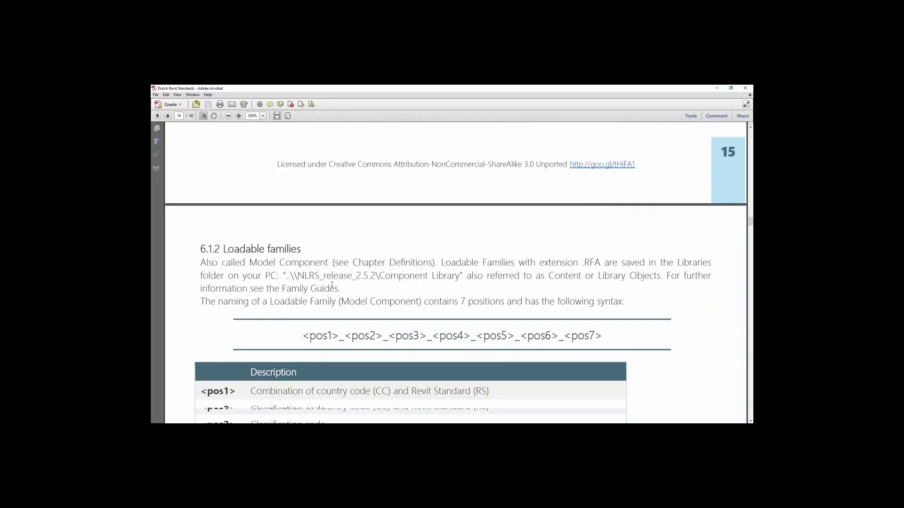
scroll(332, 287, down, 3)
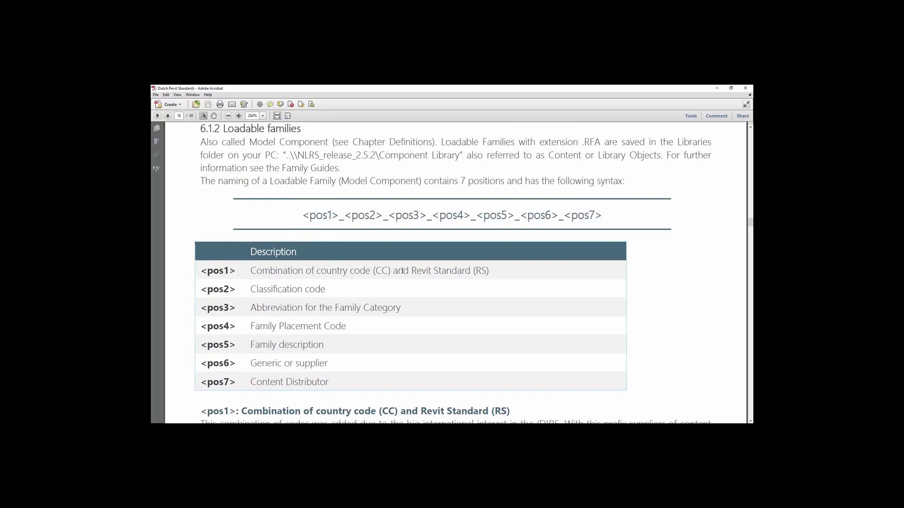
scroll(402, 271, down, 5)
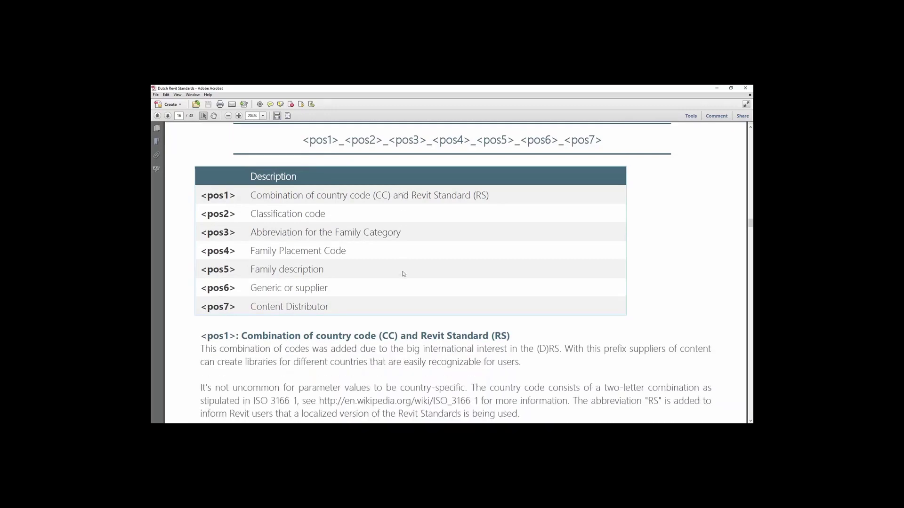
scroll(403, 273, down, 2)
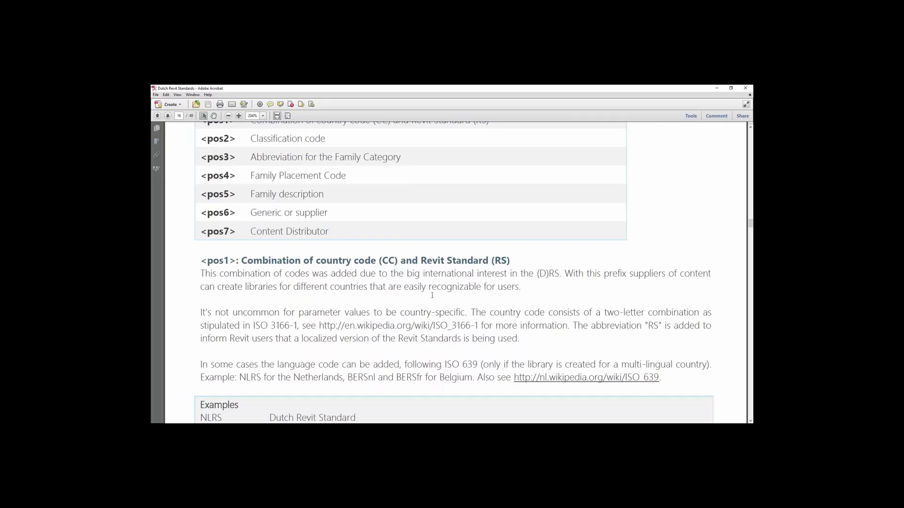
scroll(432, 295, down, 6)
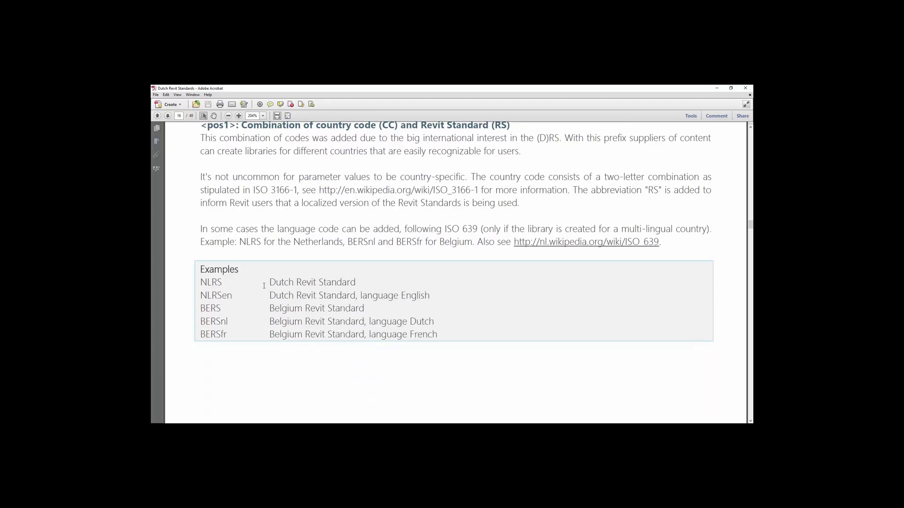
Step: Highlight NLRS in the country-code Examples box, then continue scrolling down
scroll(256, 285, up, 3)
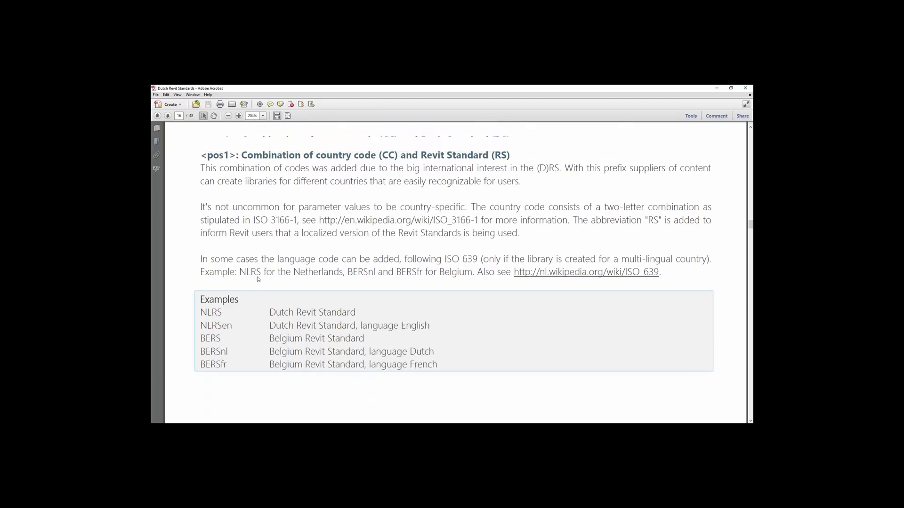
scroll(257, 276, down, 1)
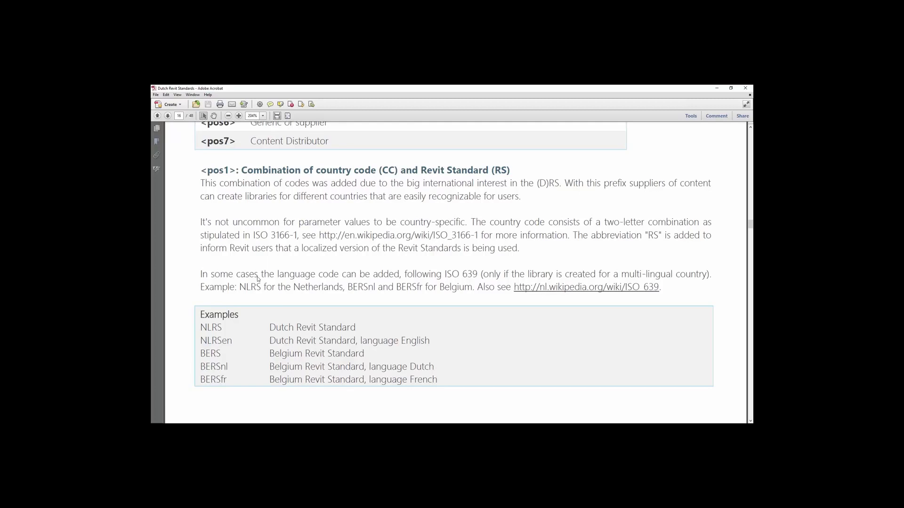
drag(200, 313, 221, 313)
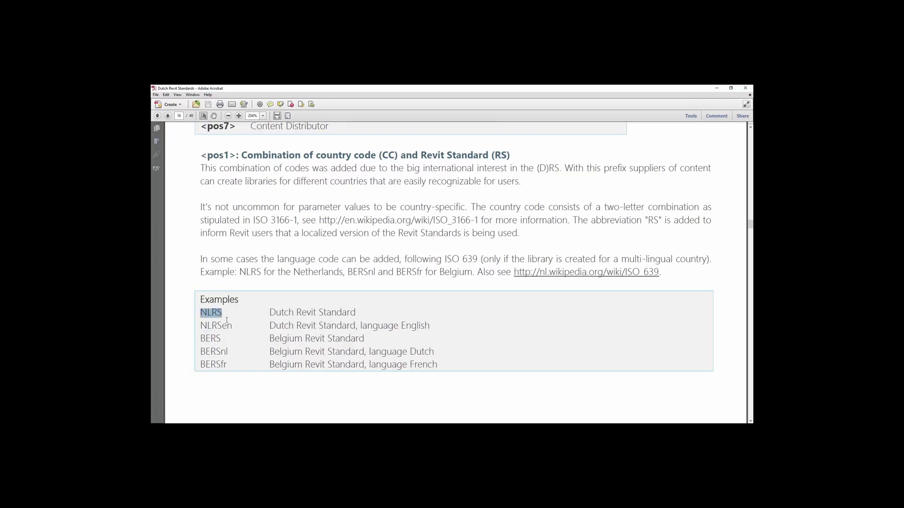
scroll(228, 321, down, 13)
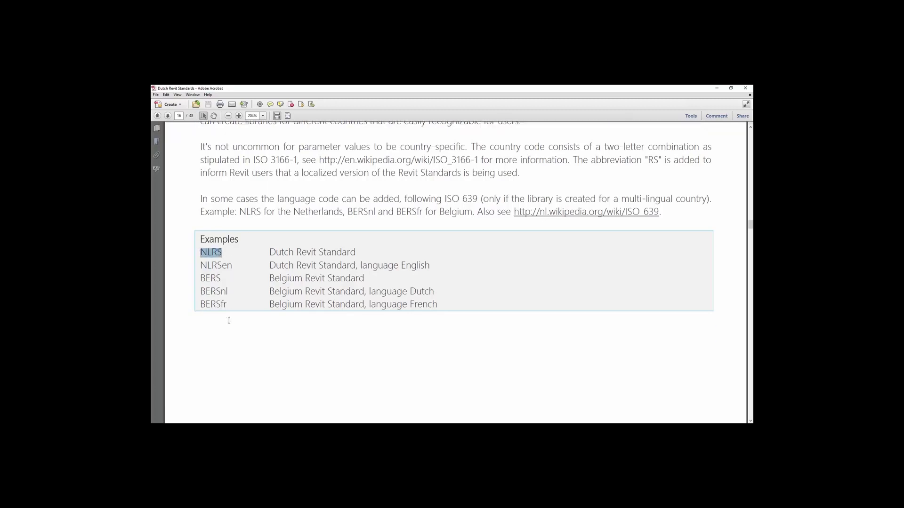
Step: Scroll to page 17 and briefly select the appendix spreadsheet file name
scroll(229, 324, down, 12)
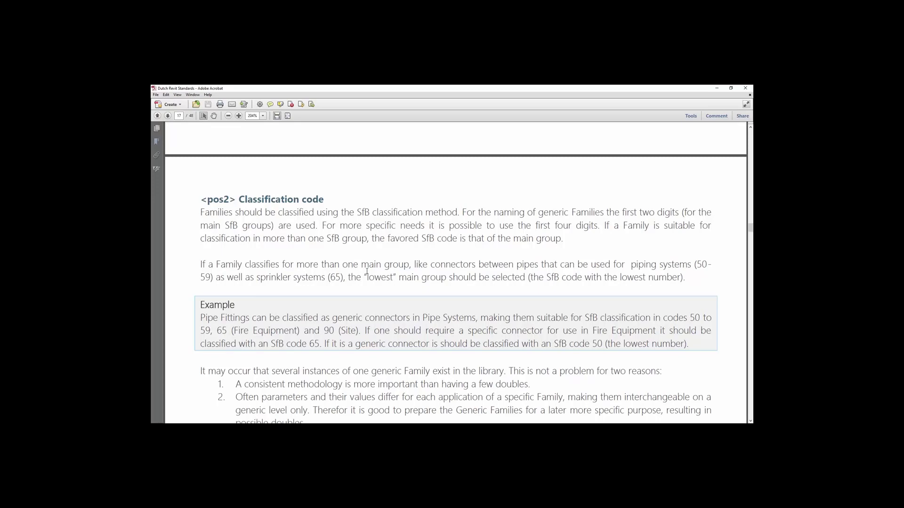
scroll(367, 272, down, 8)
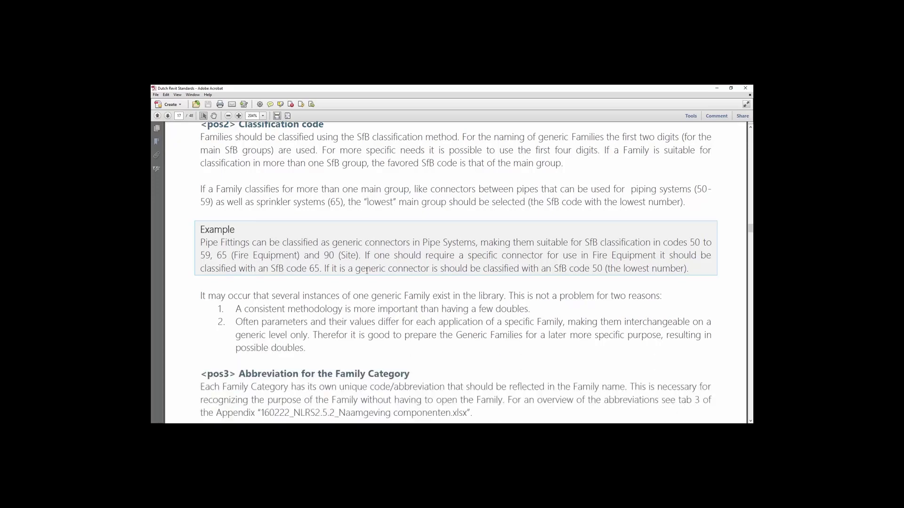
scroll(367, 271, down, 1)
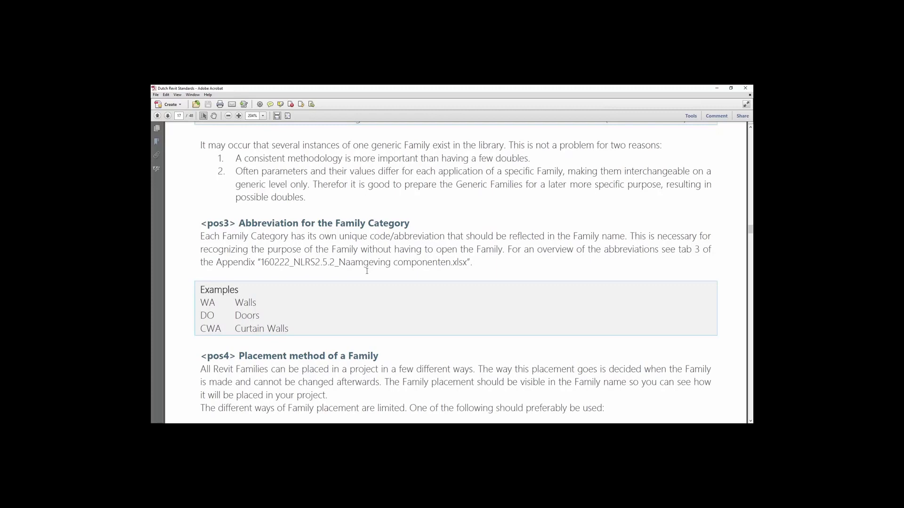
drag(344, 261, 459, 265)
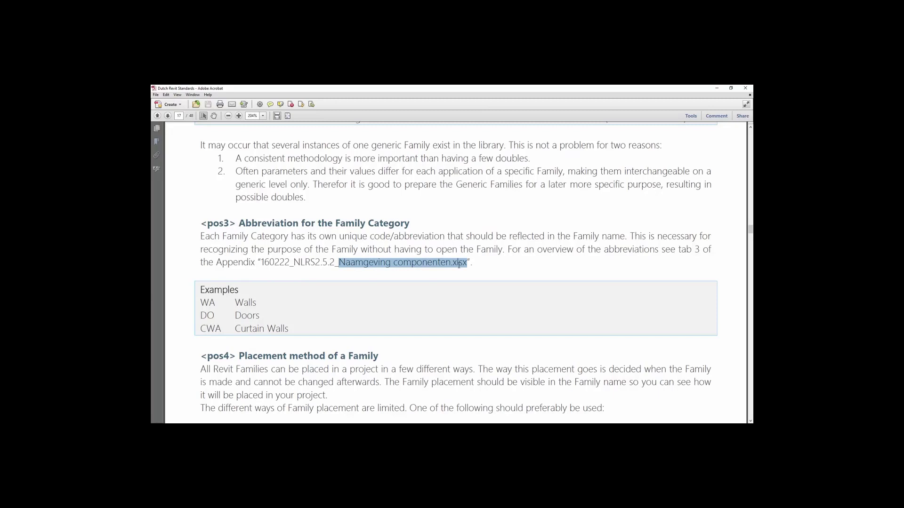
click(344, 303)
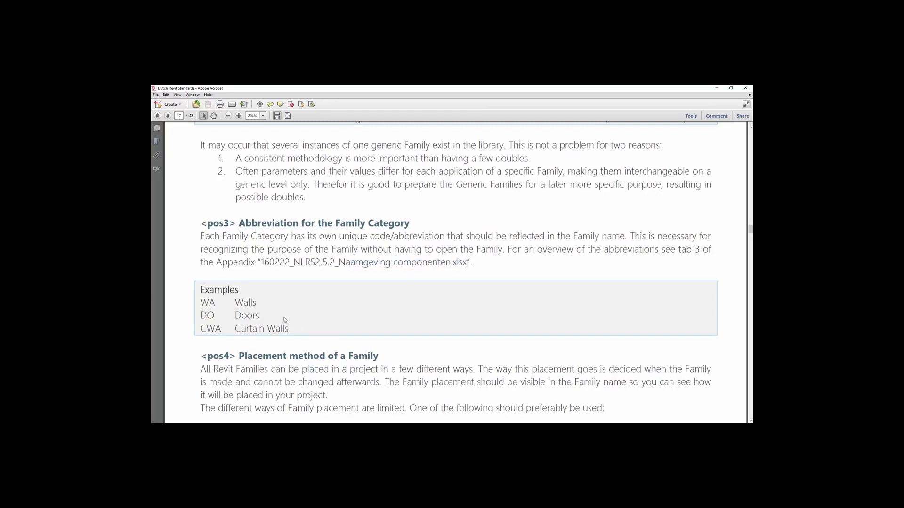
Step: Scroll to the pos4/pos5 category abbreviation and placement method rules, then minimize Acrobat
scroll(284, 320, down, 5)
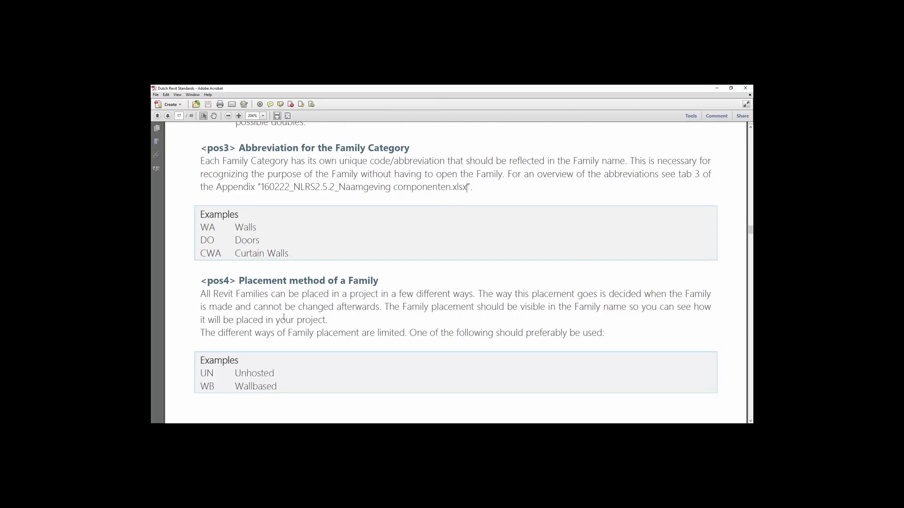
scroll(352, 281, down, 1)
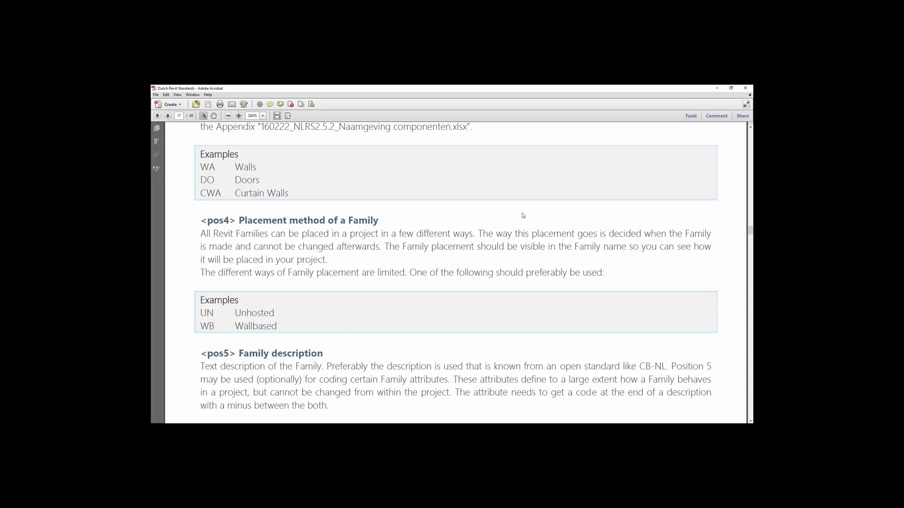
click(715, 89)
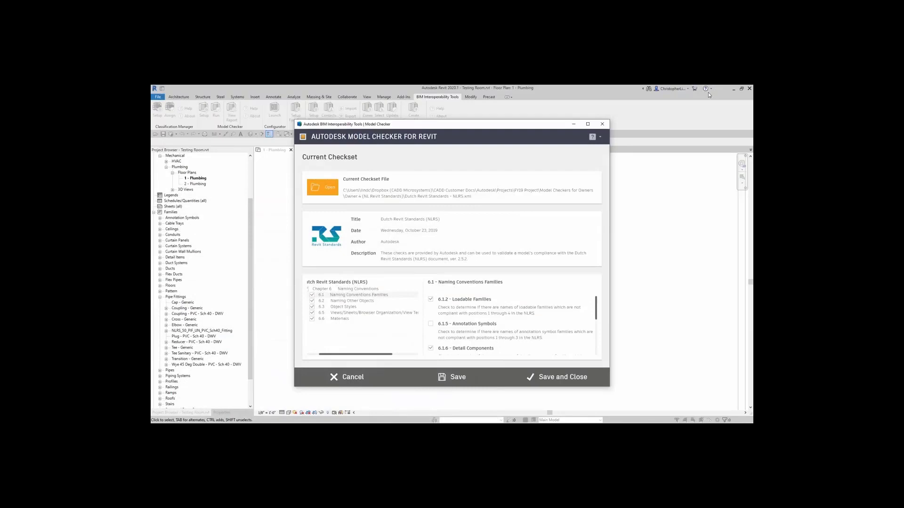
Step: Review check 6.1.2 Loadable Families, then save the NLRS checkset and close setup
click(488, 314)
click(463, 306)
click(542, 376)
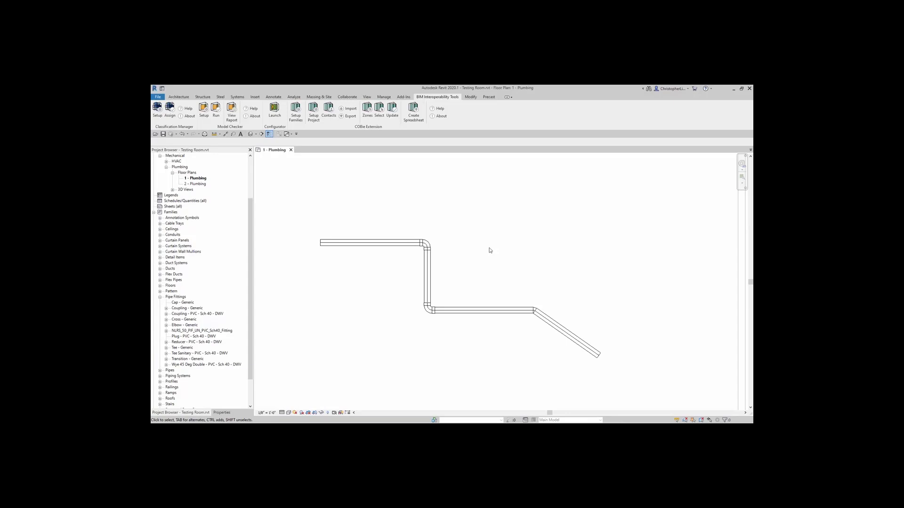
click(426, 246)
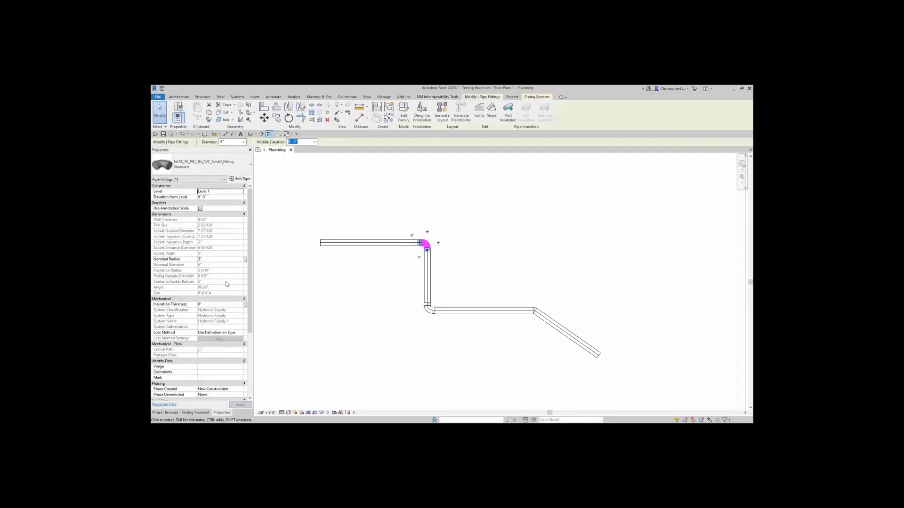
click(180, 167)
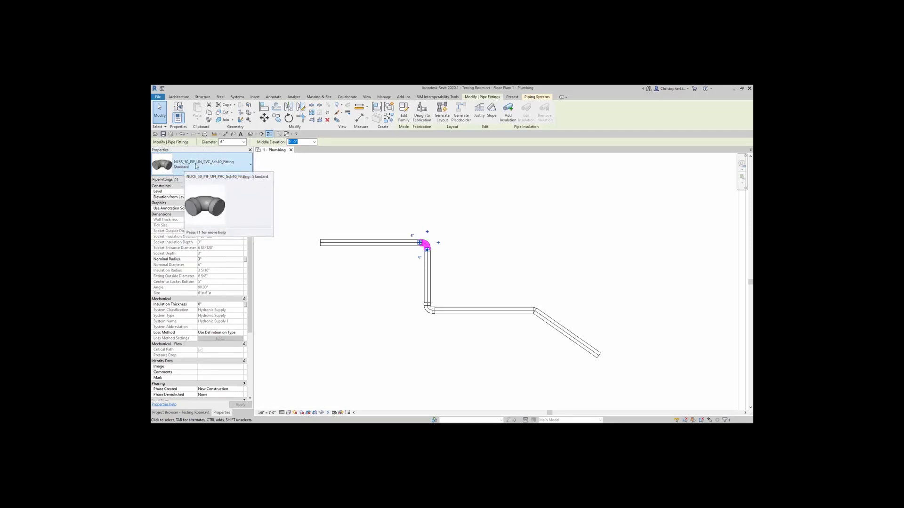
click(200, 166)
click(211, 166)
click(233, 165)
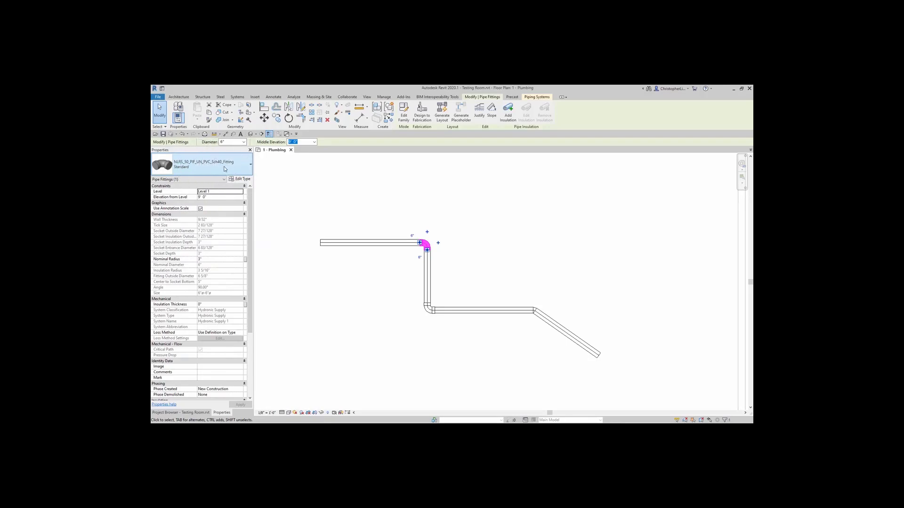
click(197, 166)
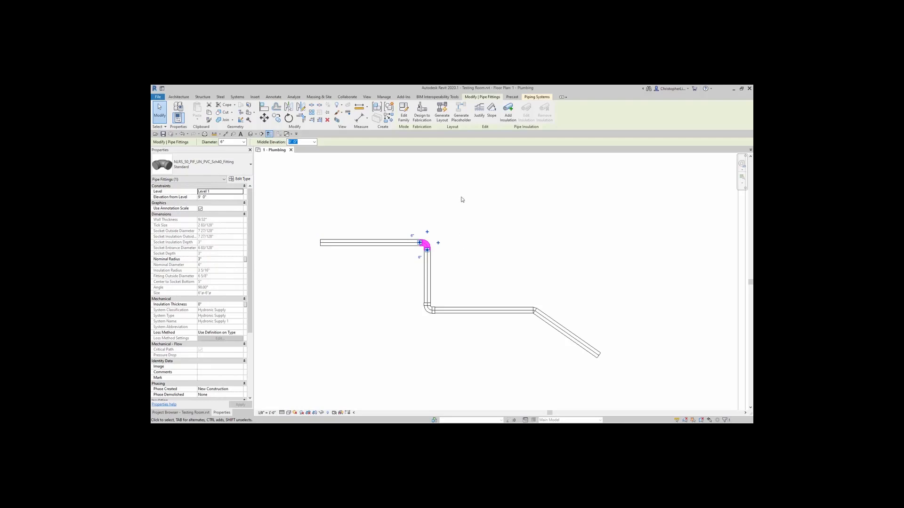
key(Escape)
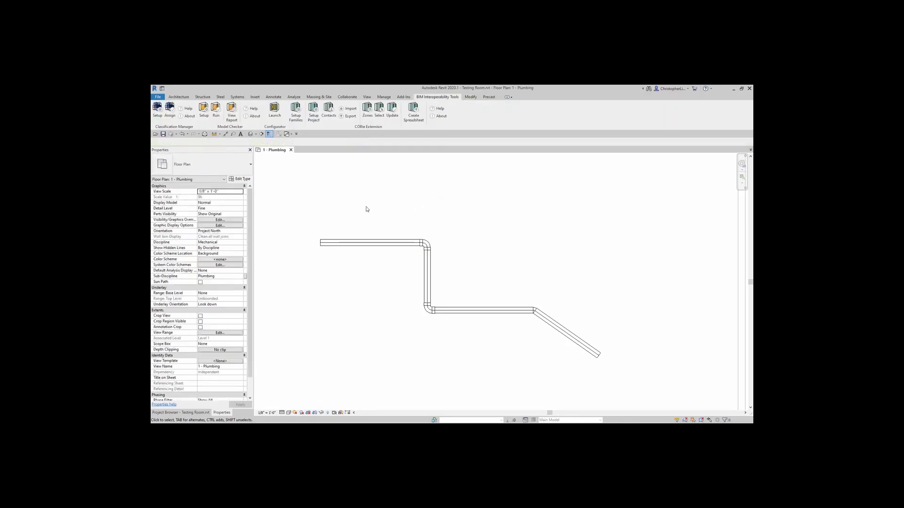
Step: Run the Model Checker on Testing Room.rvt, giving 20%: 1 pass, 4 fail, 2 not run
click(222, 118)
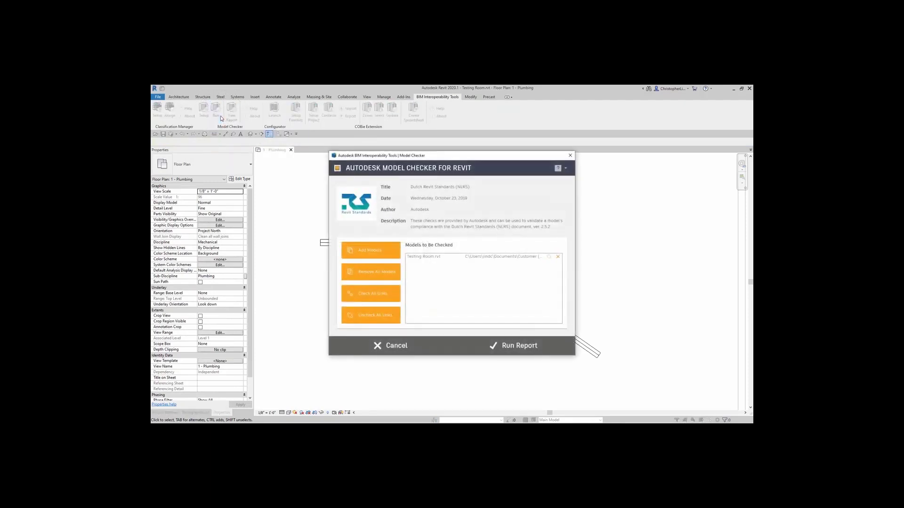
click(388, 253)
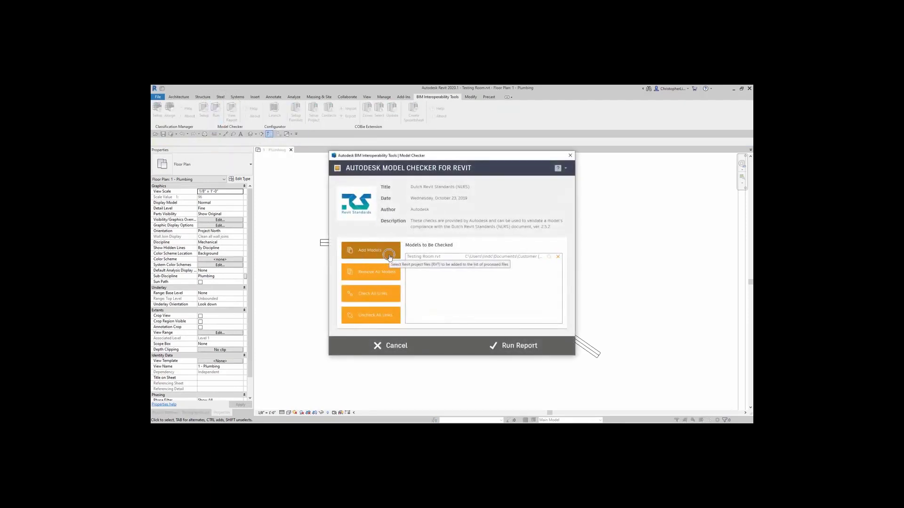
click(388, 271)
click(384, 293)
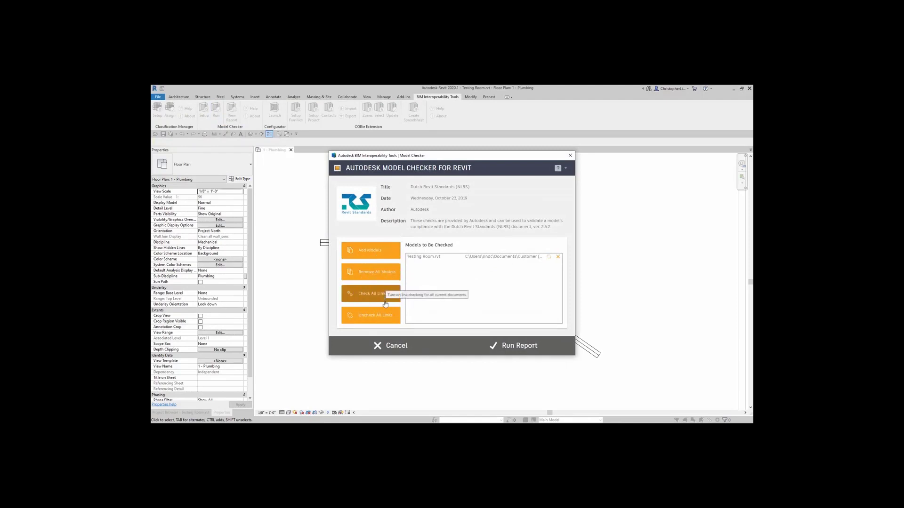
click(383, 317)
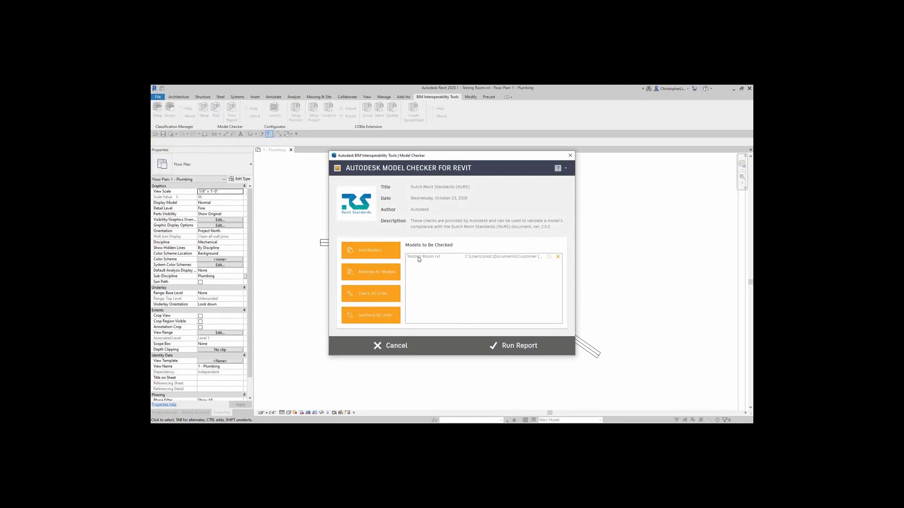
click(441, 259)
click(510, 350)
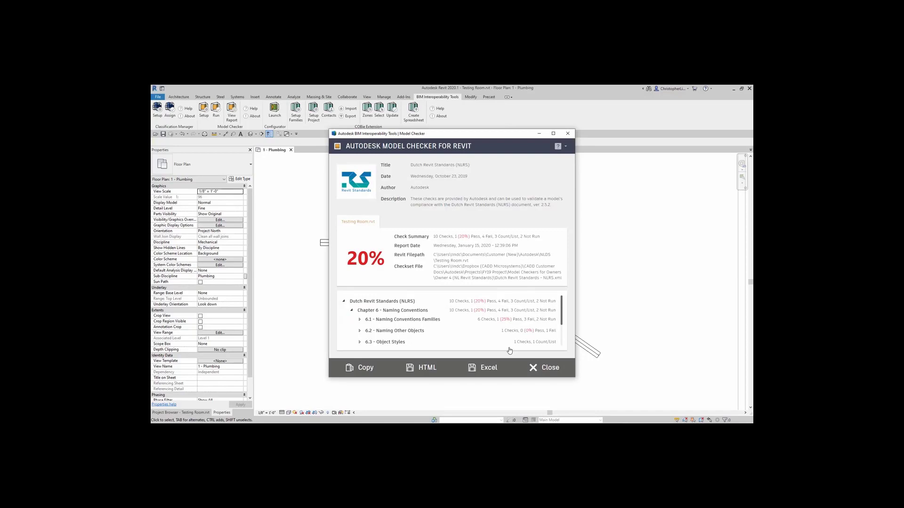
Step: Look over the report's Copy, HTML and Excel export options
click(369, 368)
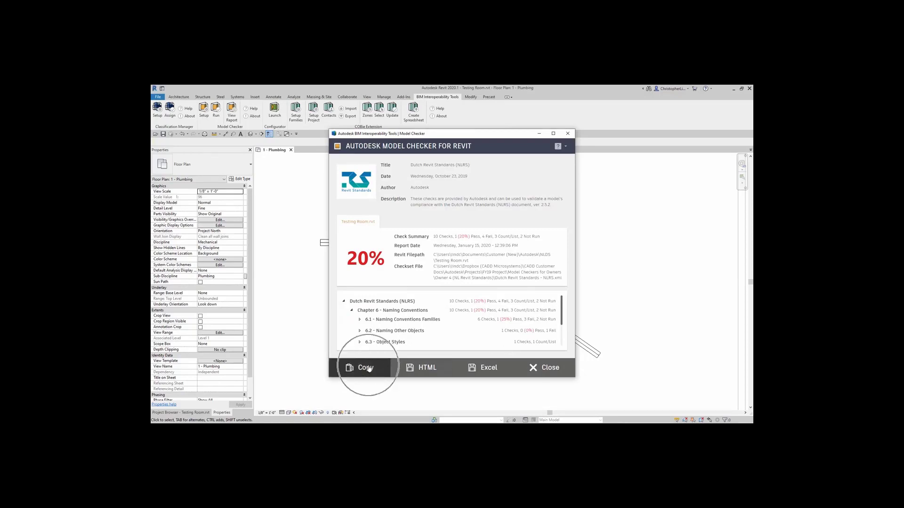
click(369, 368)
click(368, 368)
click(421, 372)
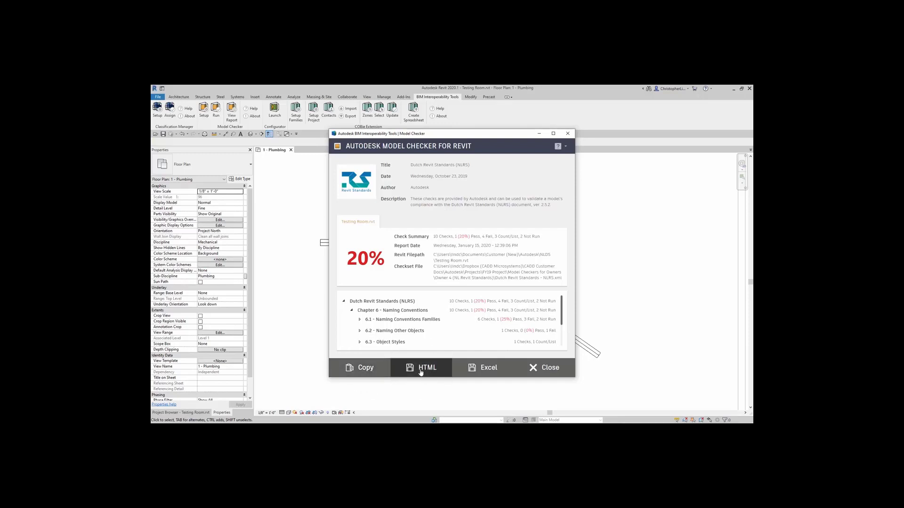
click(464, 369)
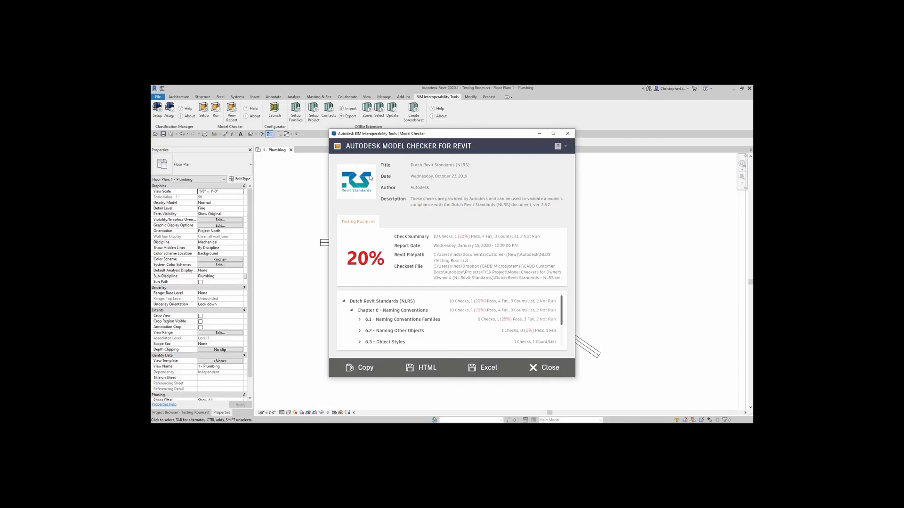
click(437, 317)
Step: Close the report, reopen it with View Report, and maximize its window
click(543, 369)
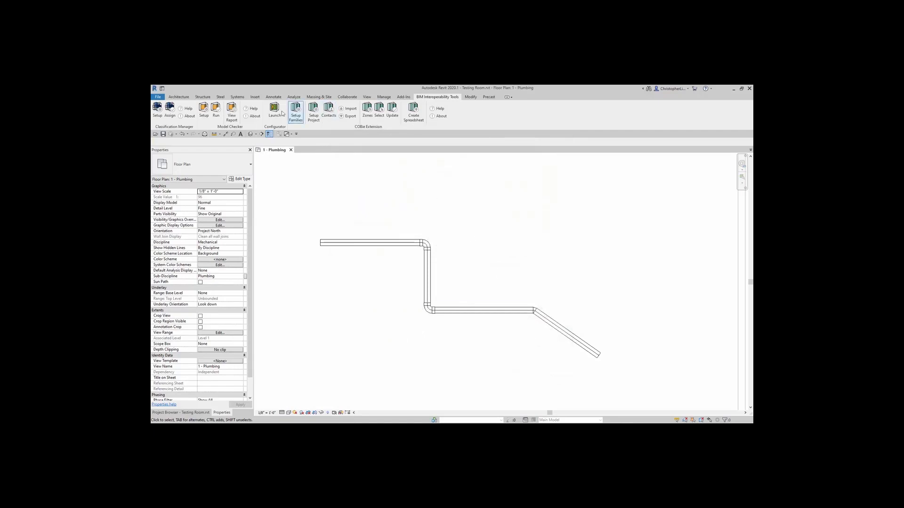
click(235, 121)
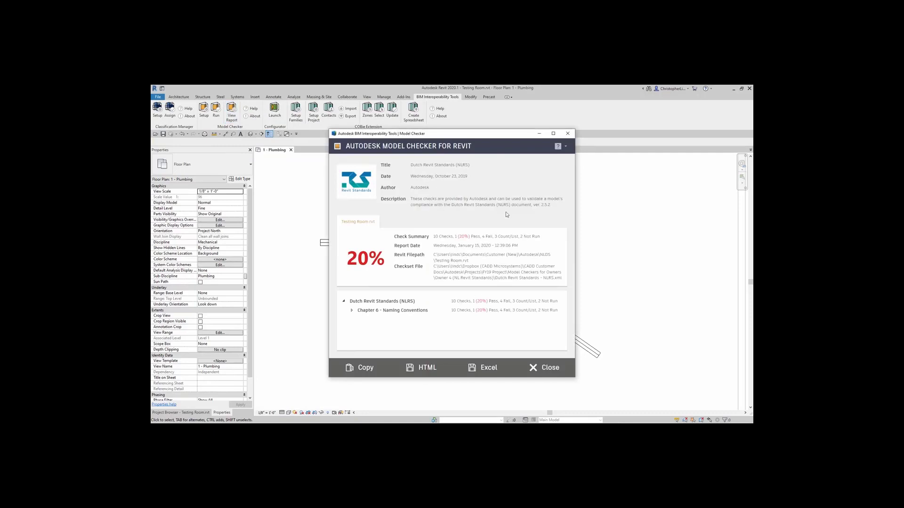
click(553, 133)
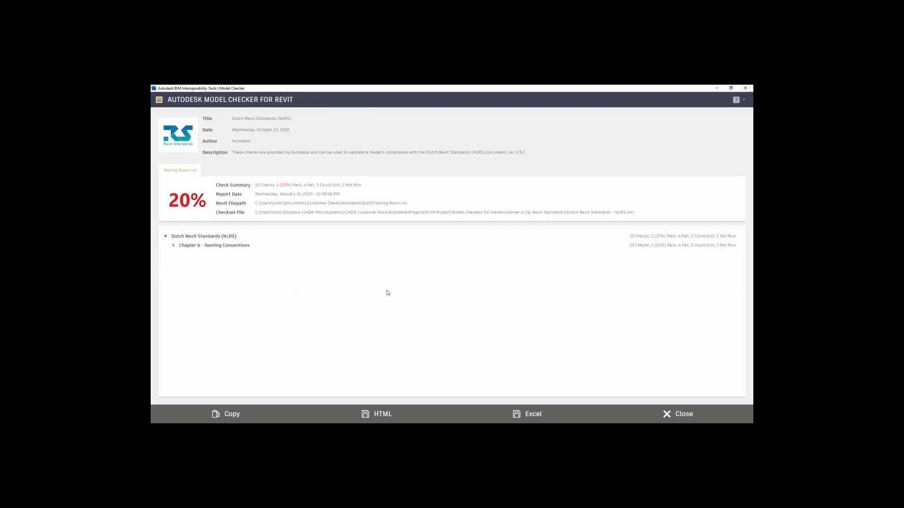
Step: Expand Chapter 6 and 6.1 Naming Conventions Families in the report
click(187, 248)
click(173, 246)
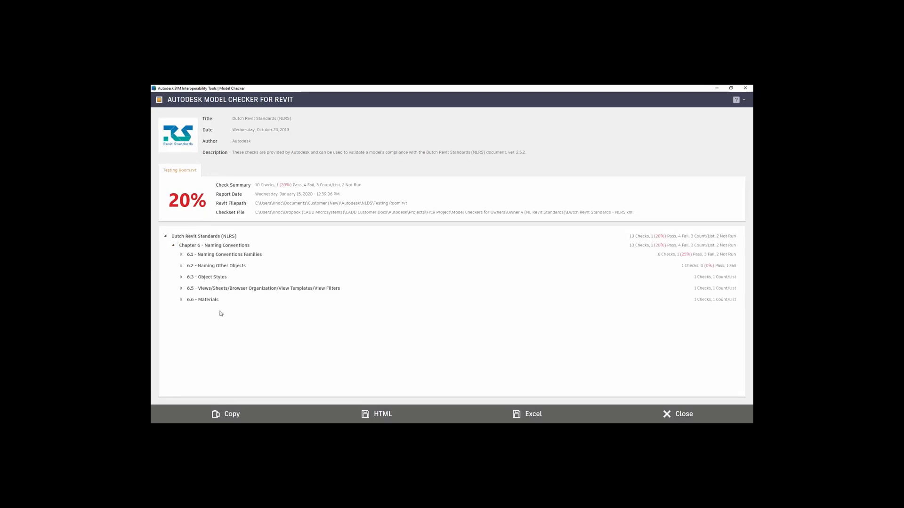
click(217, 255)
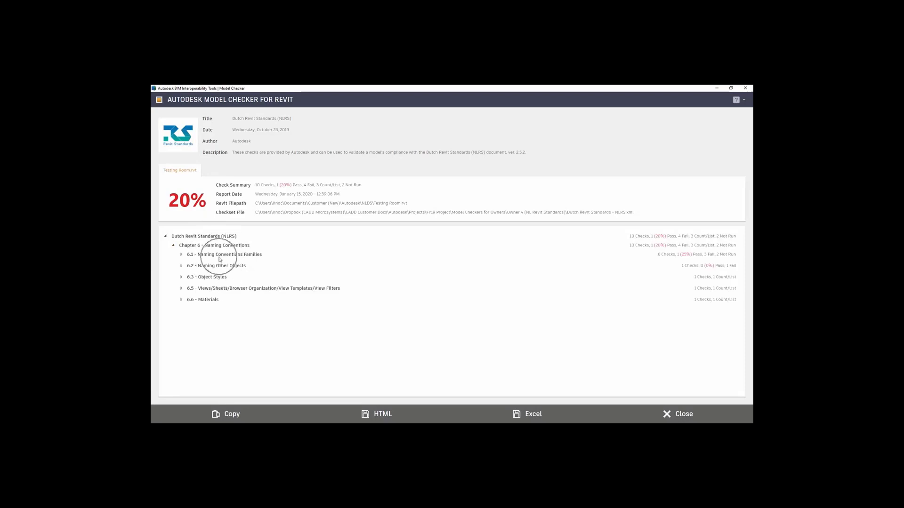
click(181, 254)
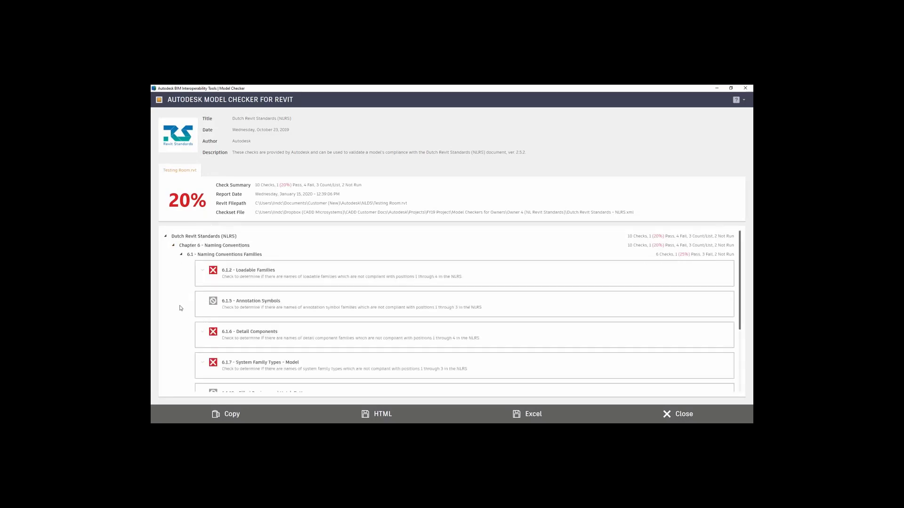
click(251, 278)
click(664, 260)
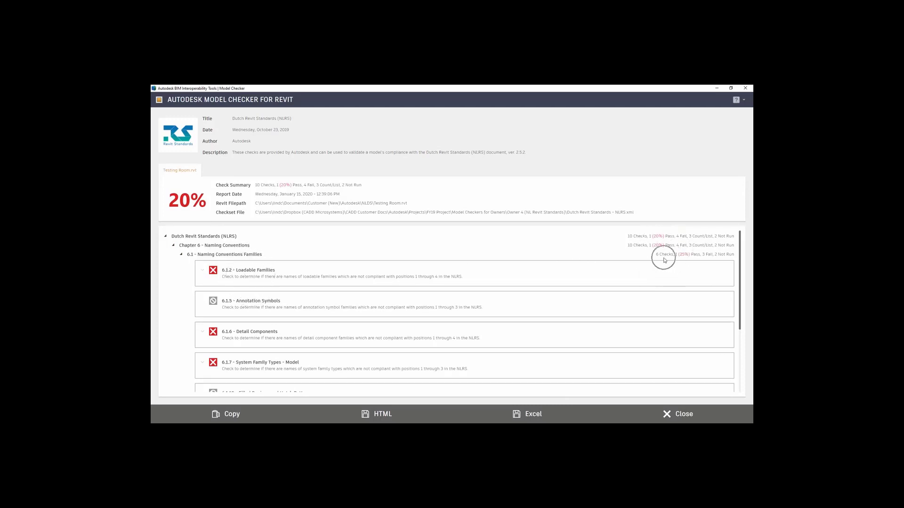
click(690, 257)
click(718, 258)
scroll(740, 270, down, 3)
scroll(746, 301, up, 6)
scroll(746, 311, down, 8)
scroll(745, 321, up, 5)
Step: Expand 6.1.2 Loadable Families and scroll through its 11 non-compliant pipe fitting names
click(203, 271)
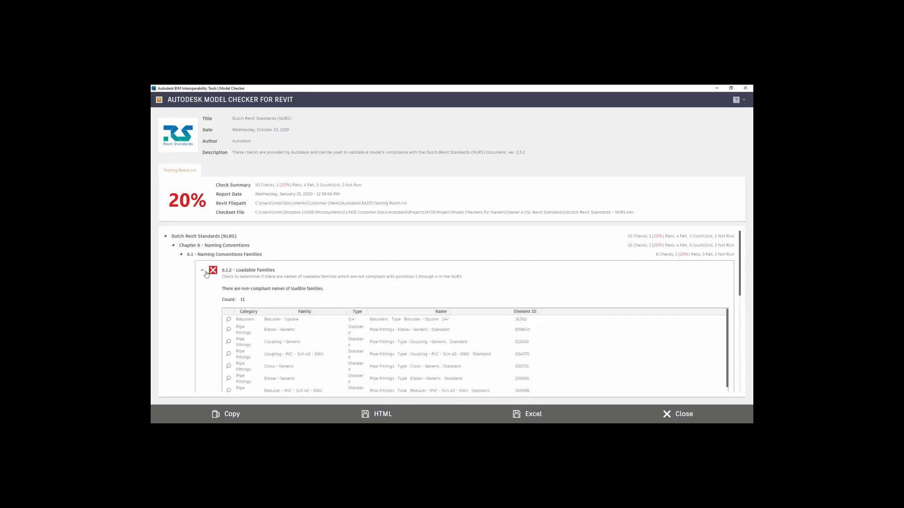
scroll(205, 298, down, 3)
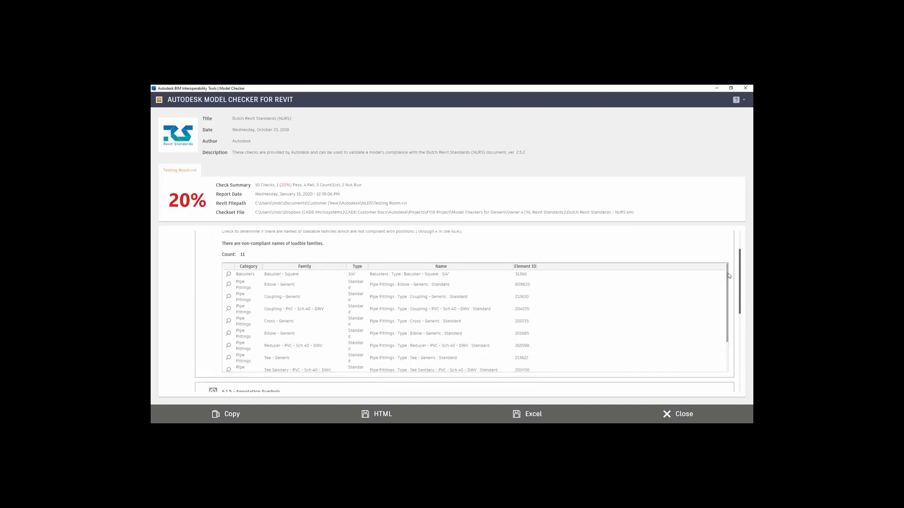
click(257, 271)
click(297, 271)
click(363, 271)
click(396, 272)
click(522, 273)
drag(728, 281, 726, 320)
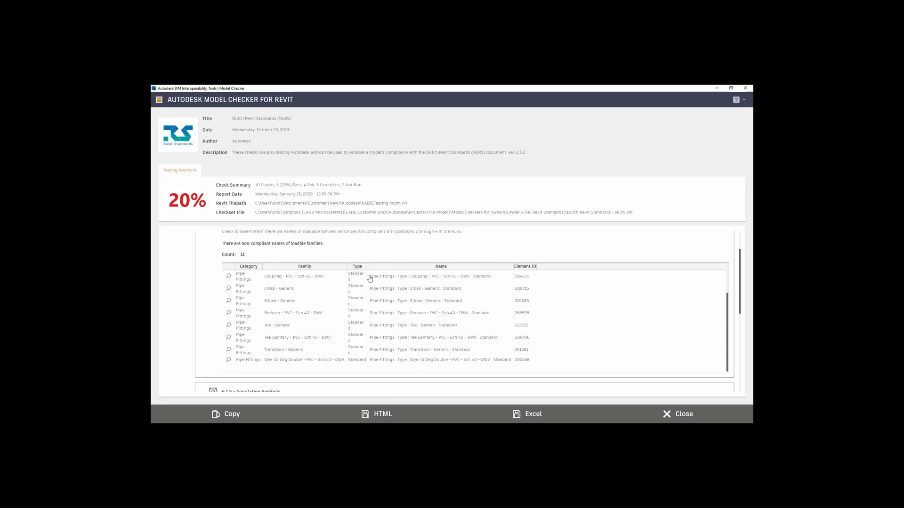
Step: Widen the Type column so Standard fits, then restore the report to a smaller window
drag(367, 267, 377, 266)
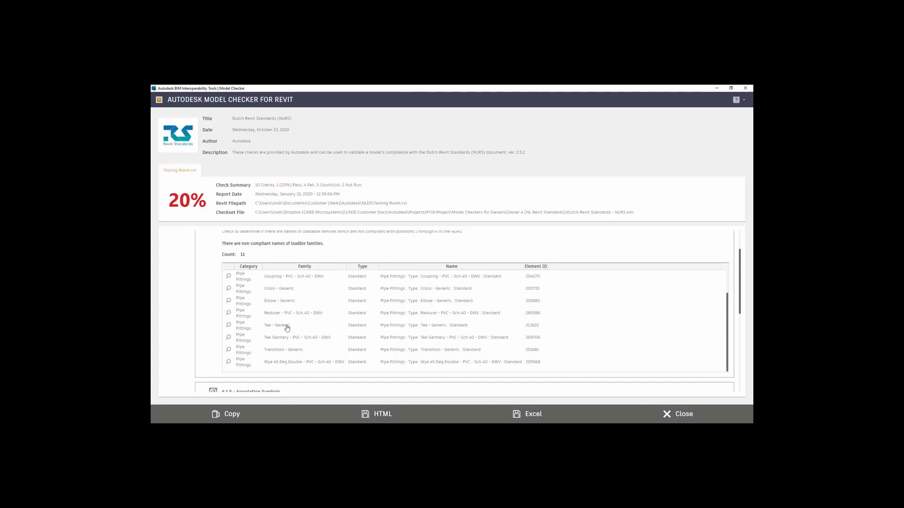
click(229, 328)
click(731, 88)
Step: Locate the Elbow - Generic fitting in the model from its result row and close the report
scroll(541, 320, down, 5)
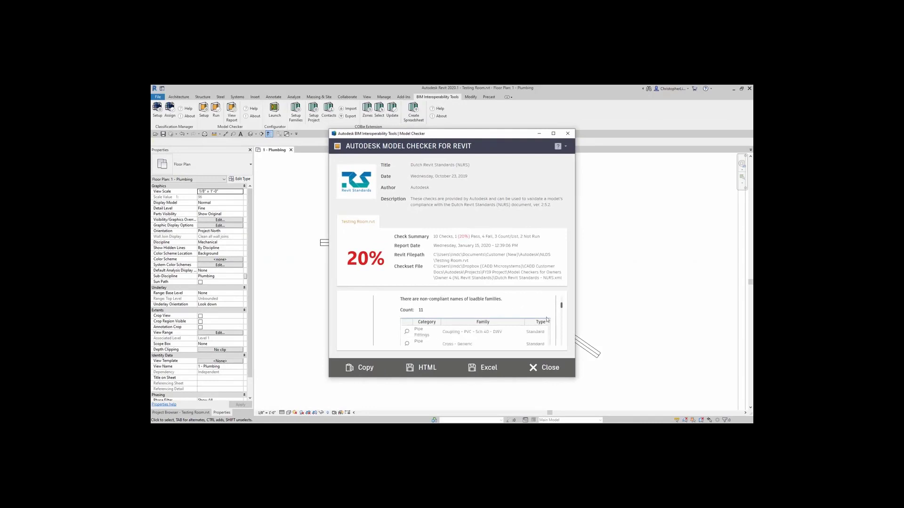
scroll(555, 321, up, 1)
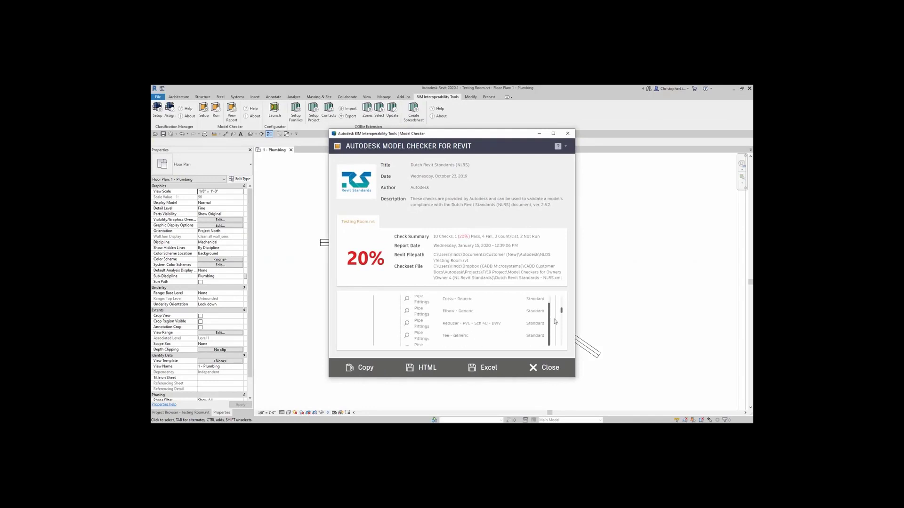
click(408, 312)
click(566, 136)
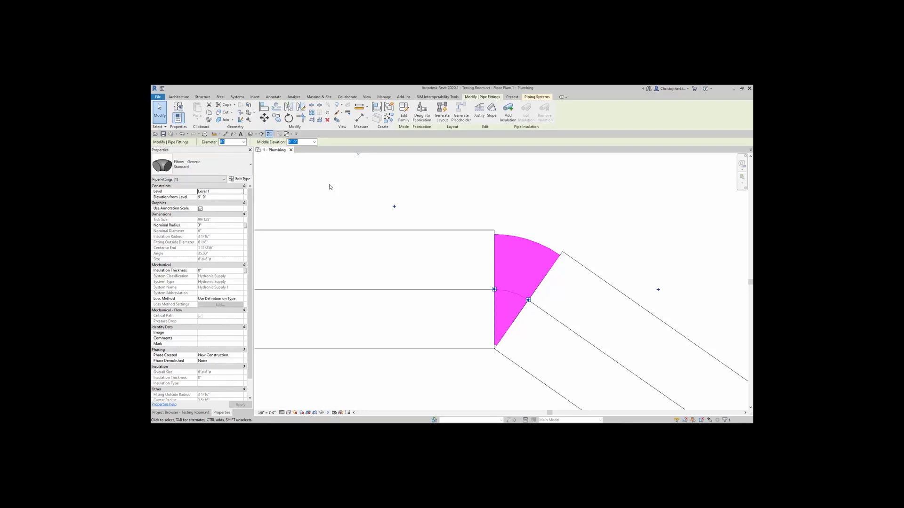
Step: Zoom and pan the plan to the upstream bend and select the top elbow fitting
scroll(349, 189, down, 5)
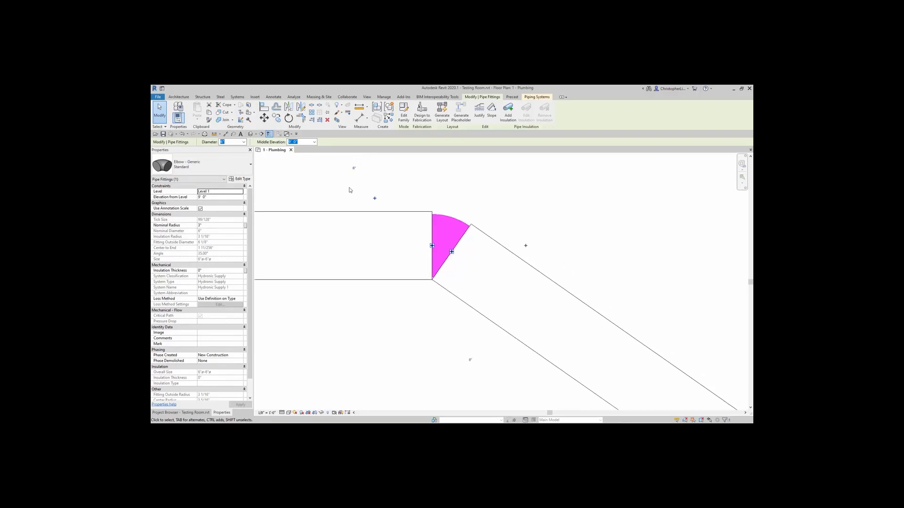
scroll(350, 190, down, 2)
middle_drag(349, 189, 470, 258)
scroll(486, 222, down, 2)
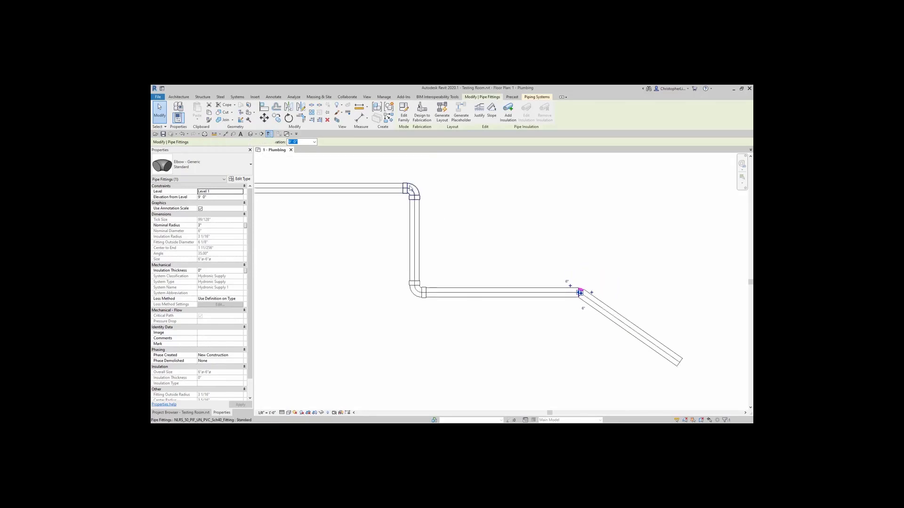
click(416, 192)
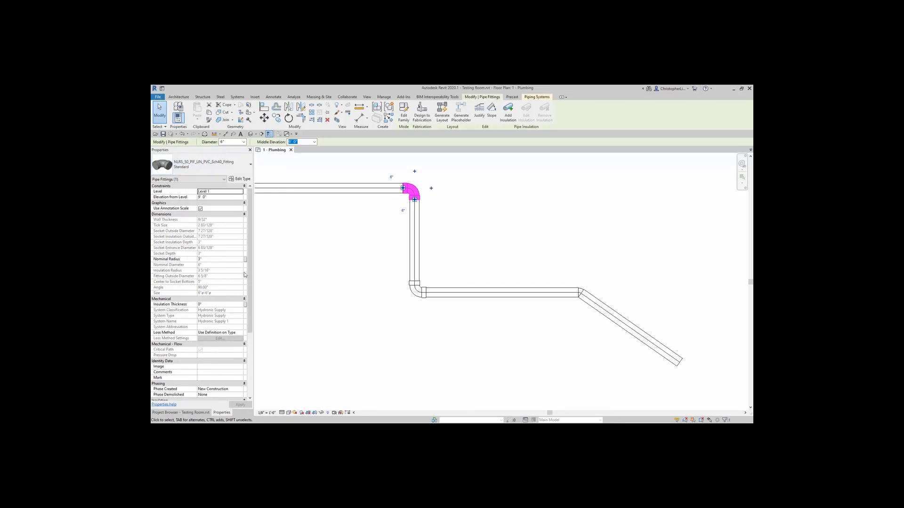
Step: In the Project Browser, drop 'RS' from NLRS_50_PIF_UN_PVC_Sch40_Fitting, making it NL_50_PIF_UN_PVC_Sch40_Fitting
click(181, 412)
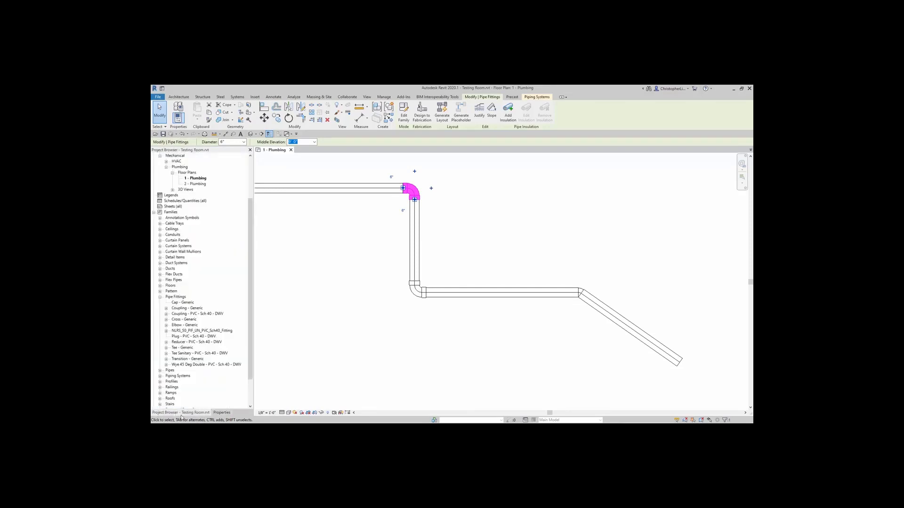
click(193, 331)
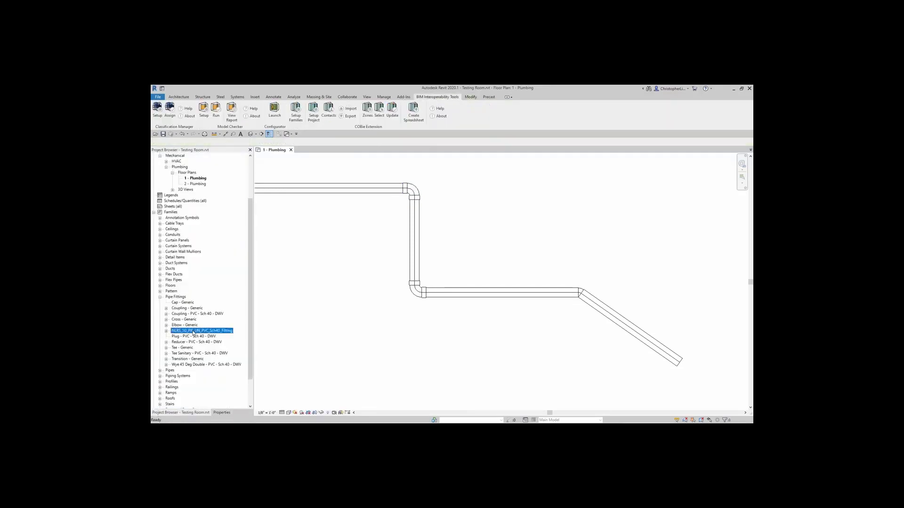
right_click(193, 331)
click(211, 351)
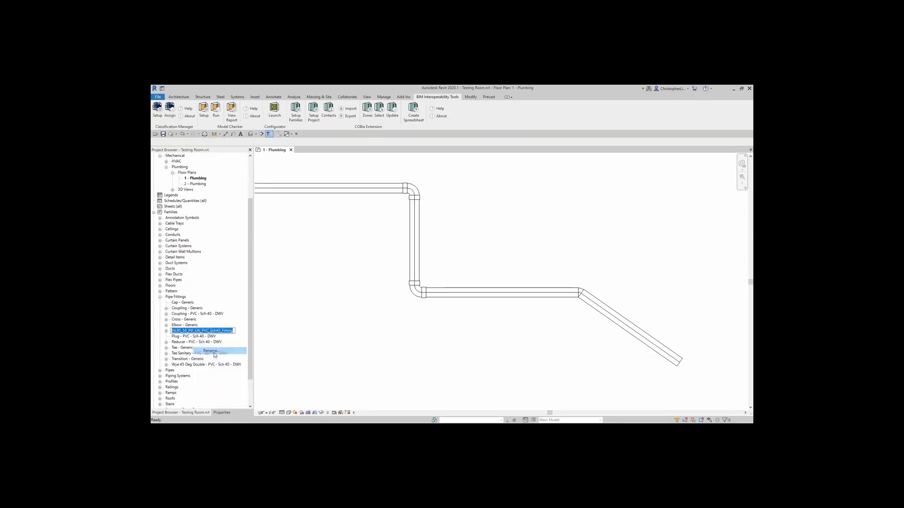
click(181, 331)
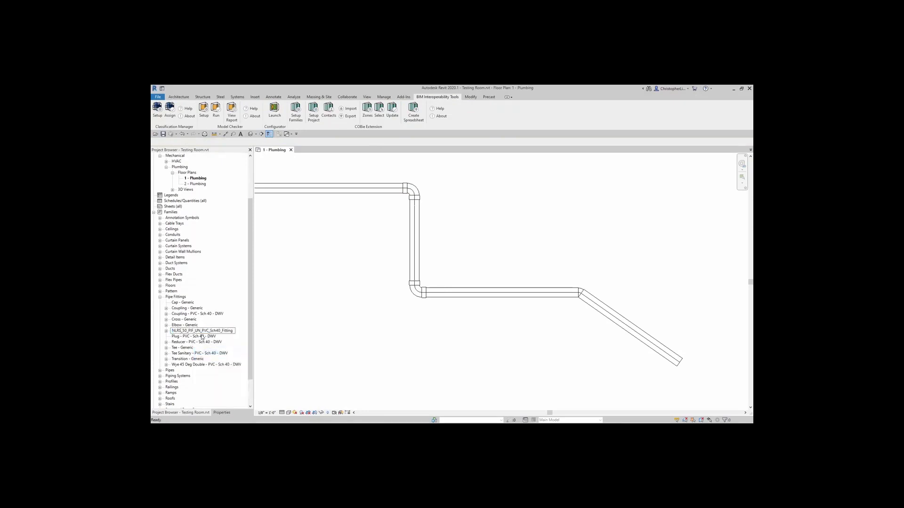
key(BackSpace)
key(BackSpace)
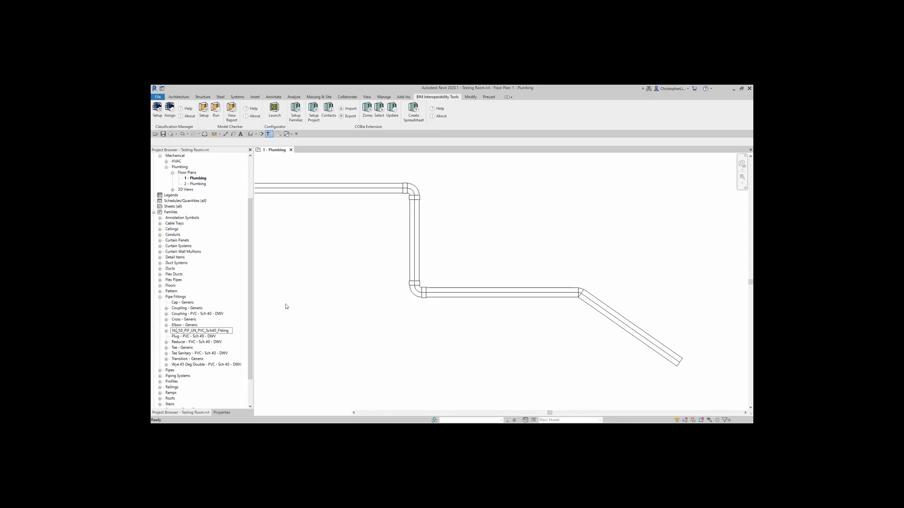
key(Return)
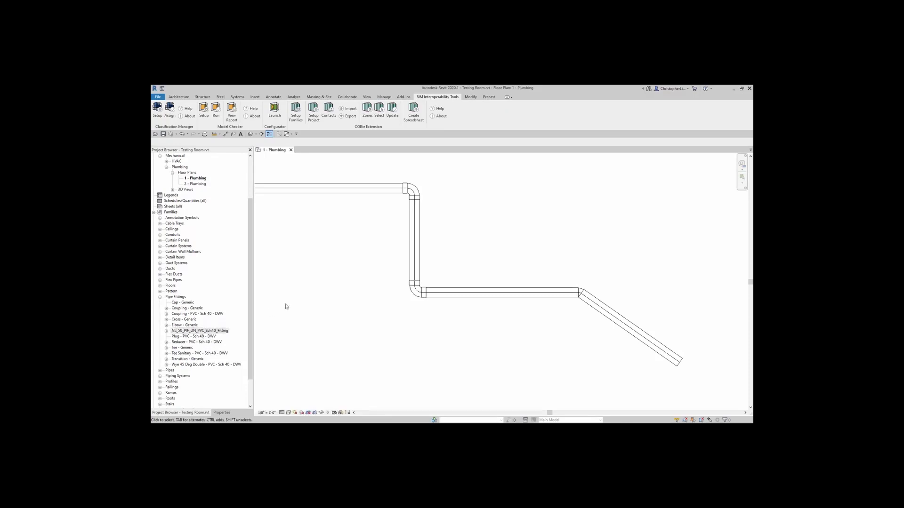
Step: Rerun the Model Checker report on Testing Room.rvt and maximize the report window
click(216, 115)
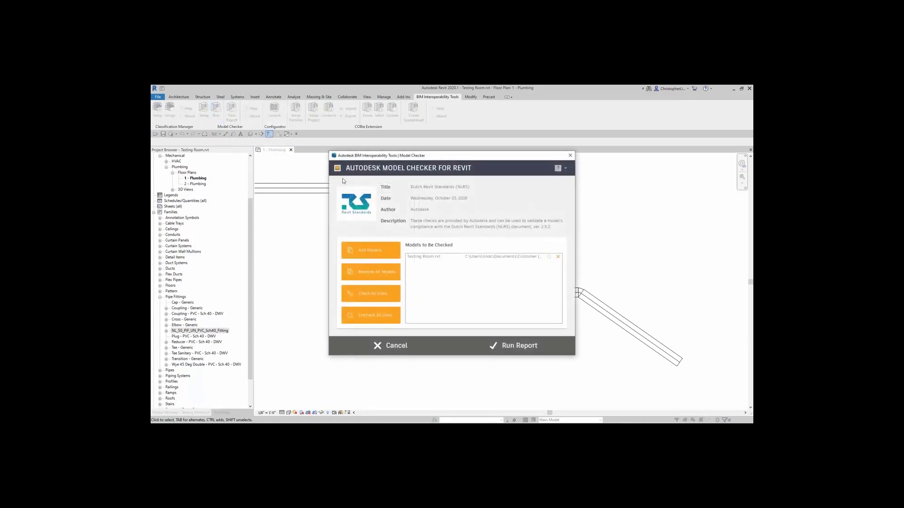
click(505, 346)
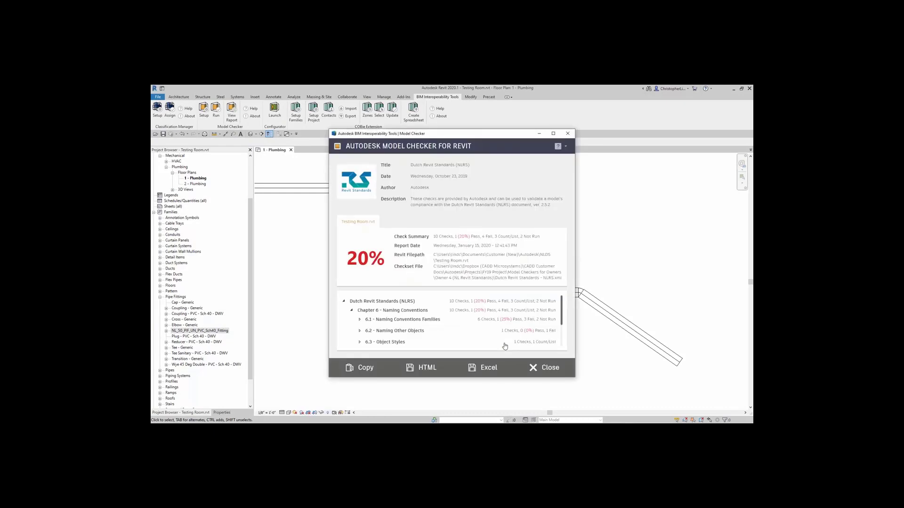
click(555, 134)
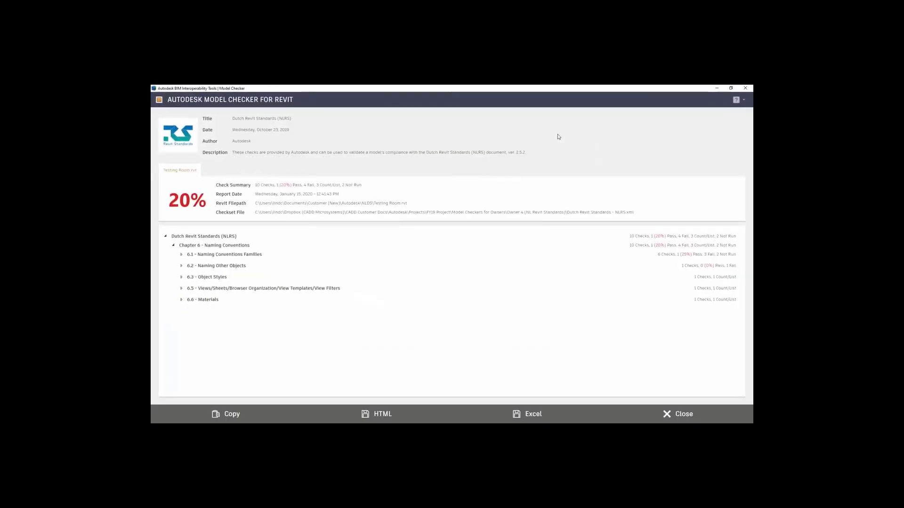
Step: Expand 6.1 and 6.1.2 Loadable Families to see the 14 non-compliant names, then use the HTML and Excel export buttons
click(181, 254)
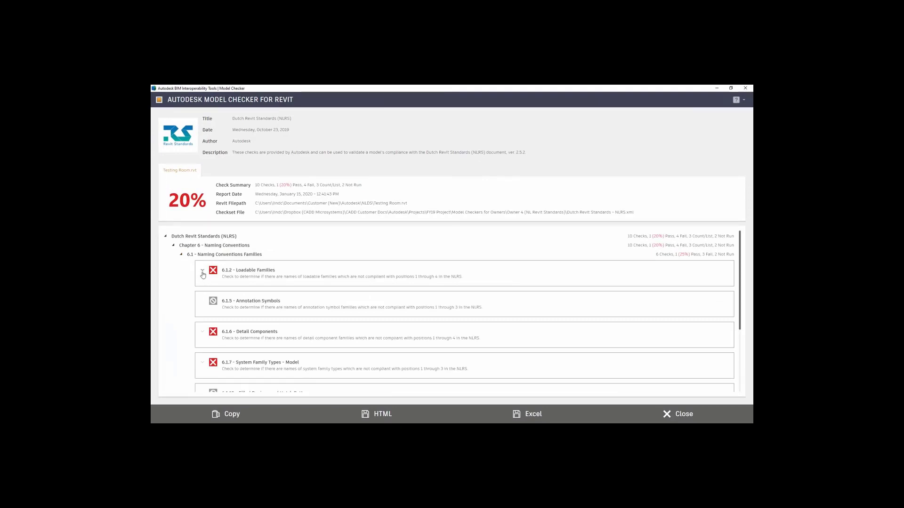
click(203, 273)
scroll(688, 345, down, 1)
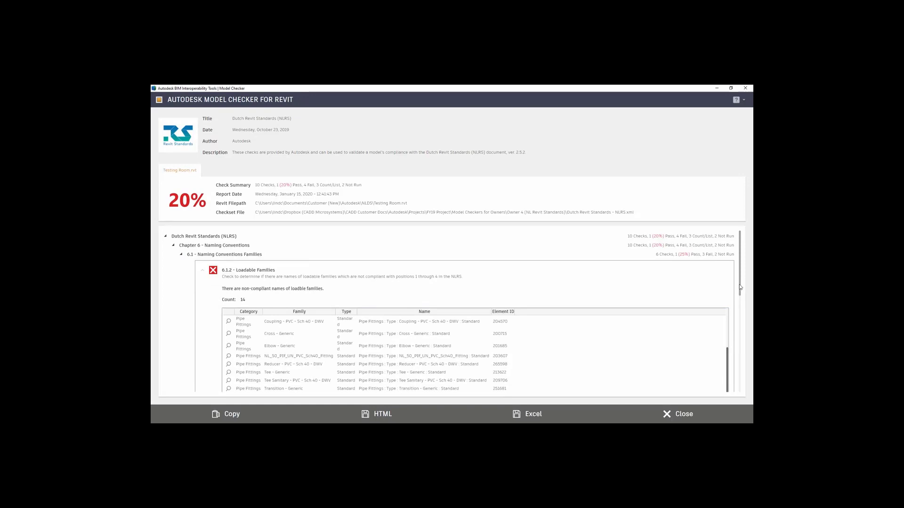
scroll(739, 287, down, 1)
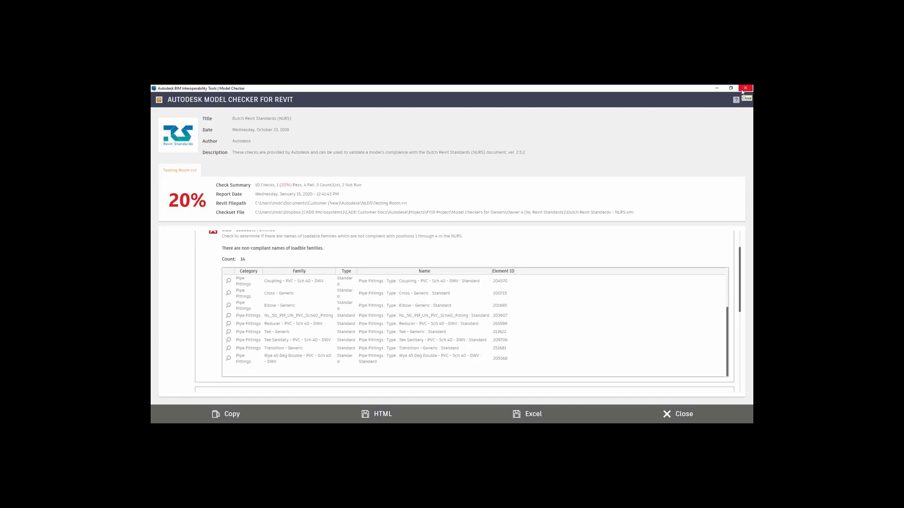
click(391, 416)
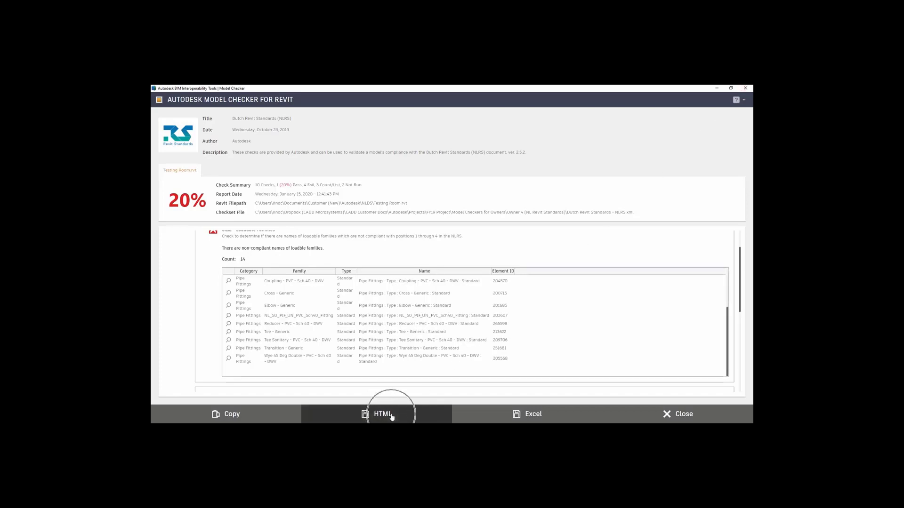
click(526, 416)
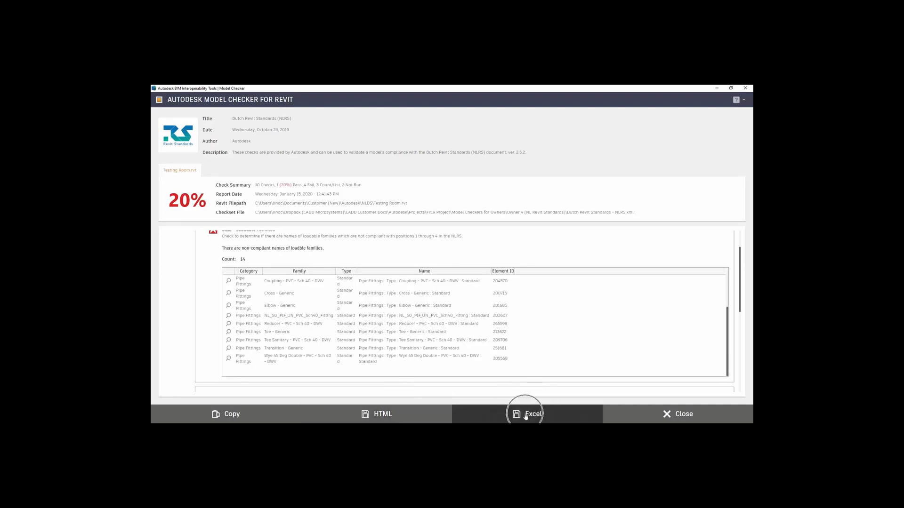